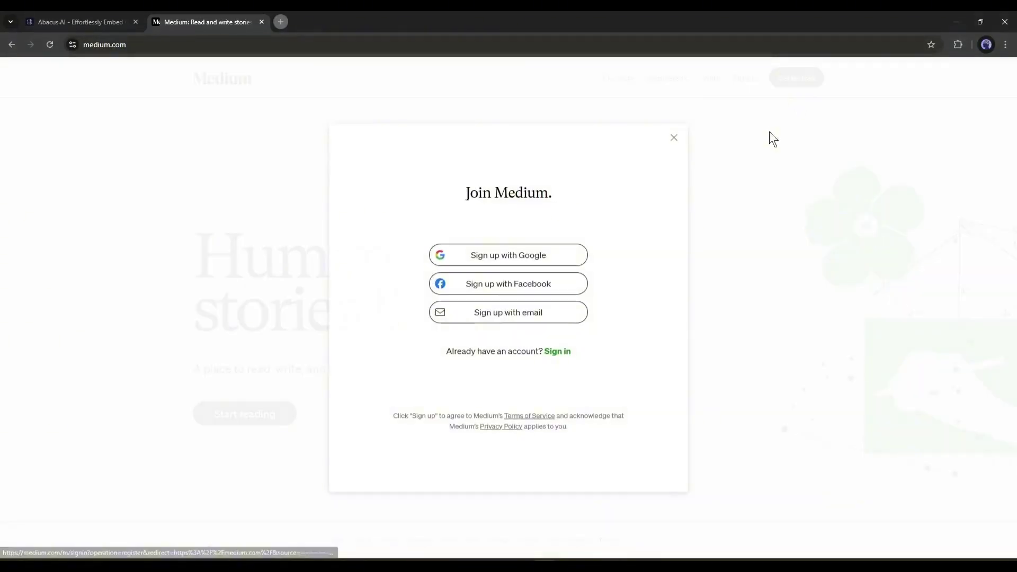
Step: Sign up for Medium with Google and save the profile bio 'A AI Enthusiast and Writer'
{"action": "left_click", "coordinate": [545, 259]}
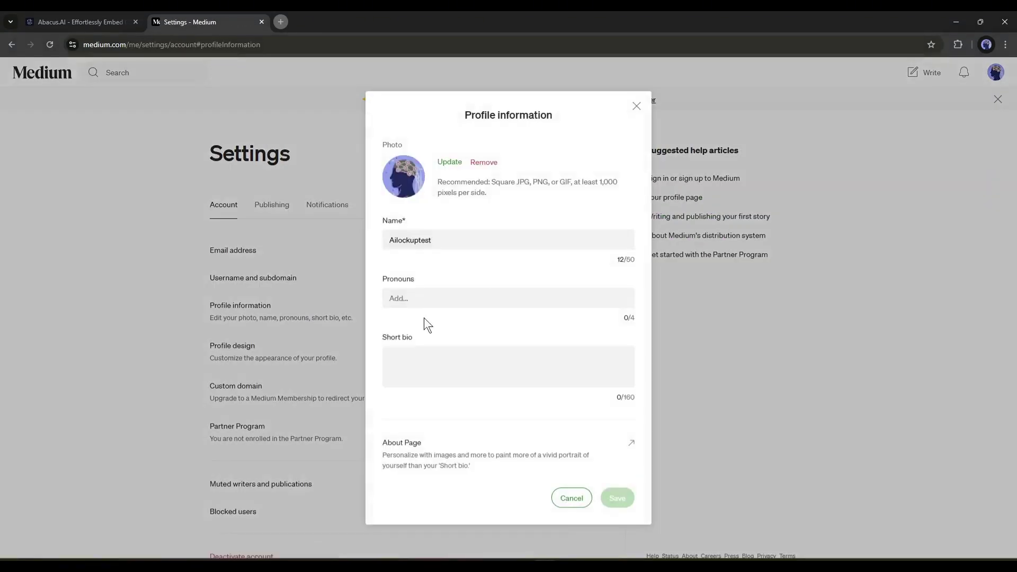
{"action": "left_click", "coordinate": [443, 300]}
{"action": "type", "text": "AI"}
{"action": "left_click", "coordinate": [477, 374]}
{"action": "type", "text": "A AI Enthusiast and Writer"}
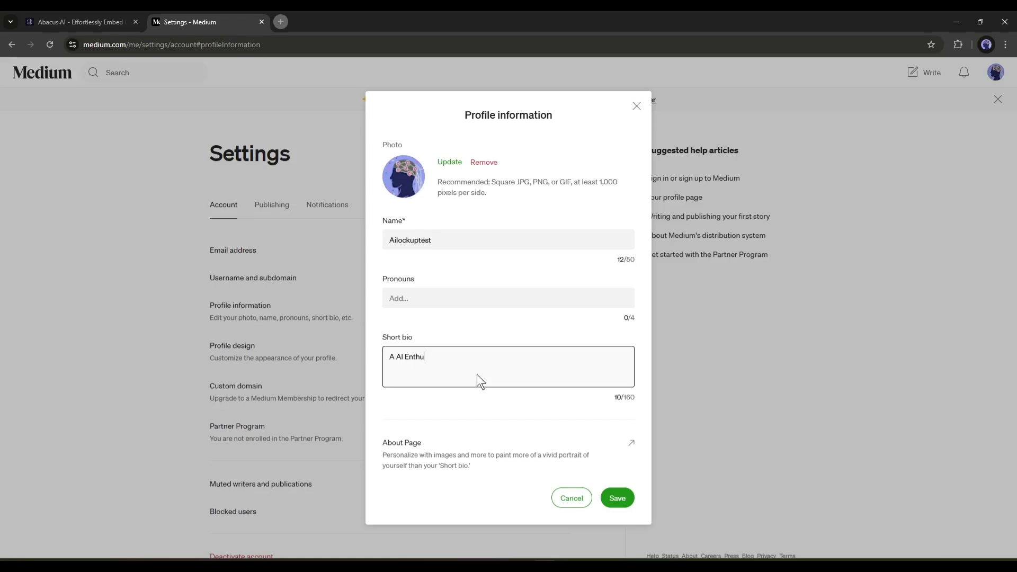
{"action": "left_click", "coordinate": [617, 496]}
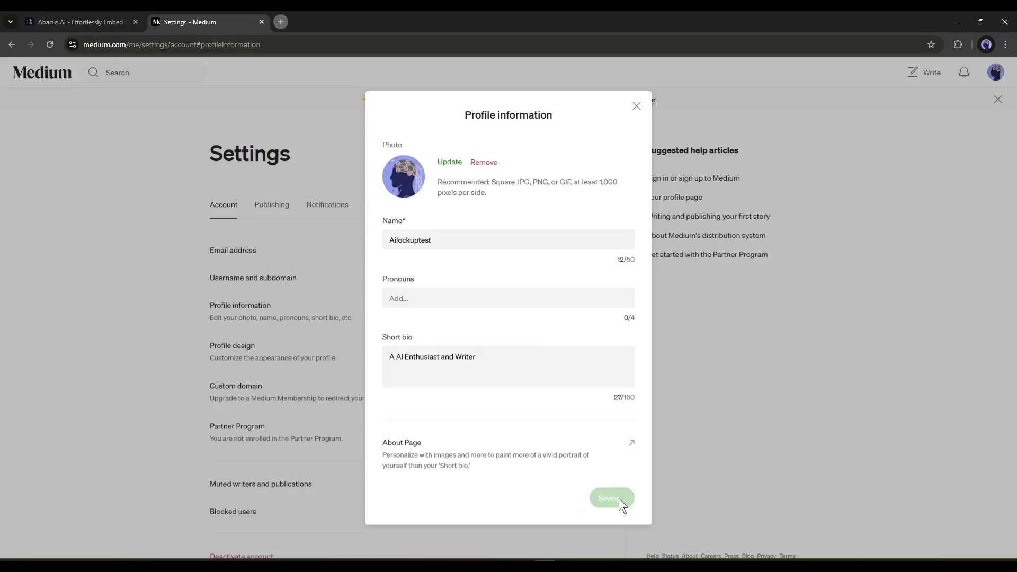
{"action": "scroll", "coordinate": [493, 329], "scroll_direction": "down", "scroll_amount": 2}
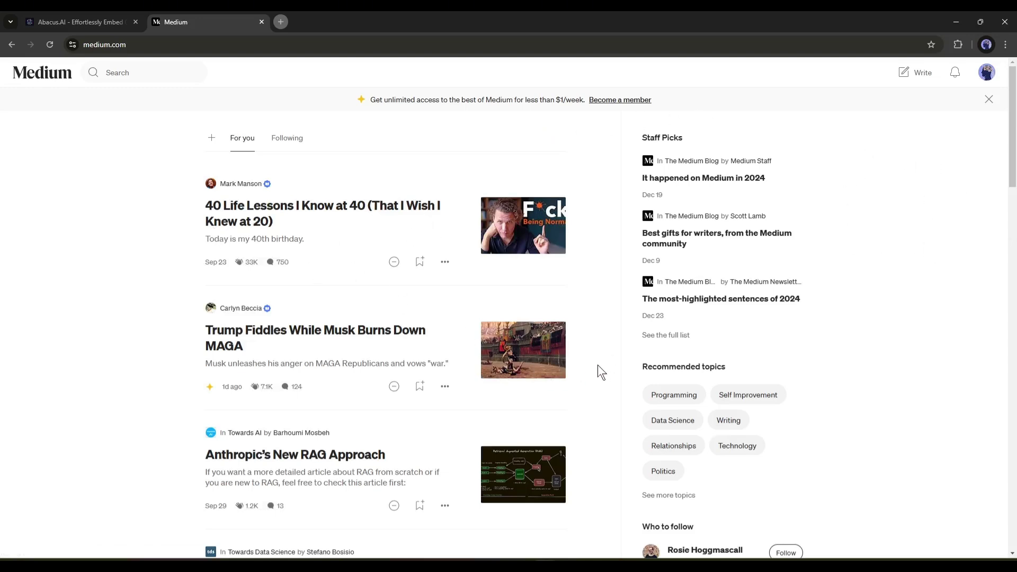
Step: Go to the Partner Program page from the account menu and start the application
{"action": "left_click", "coordinate": [985, 72]}
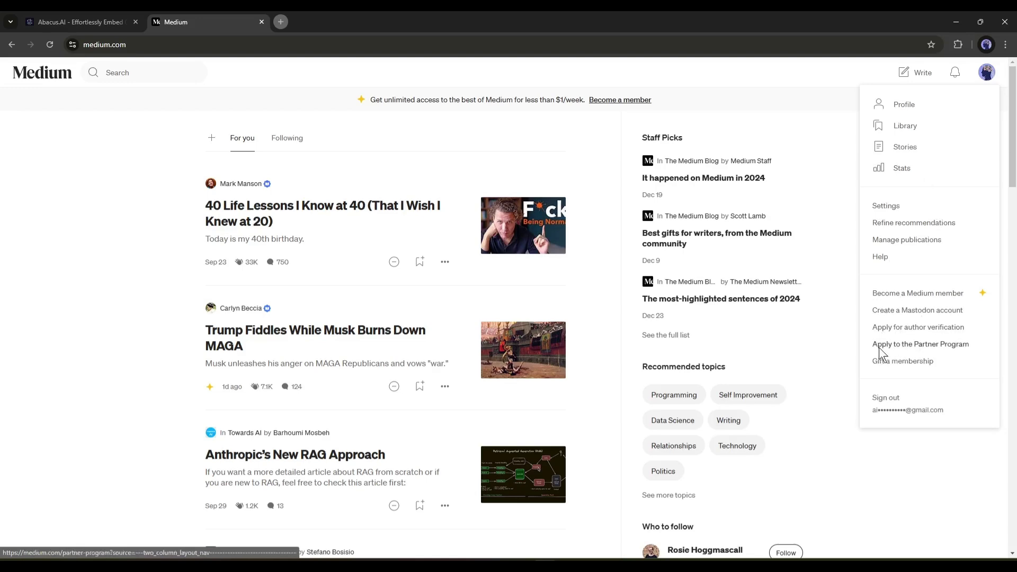
{"action": "left_click", "coordinate": [918, 345]}
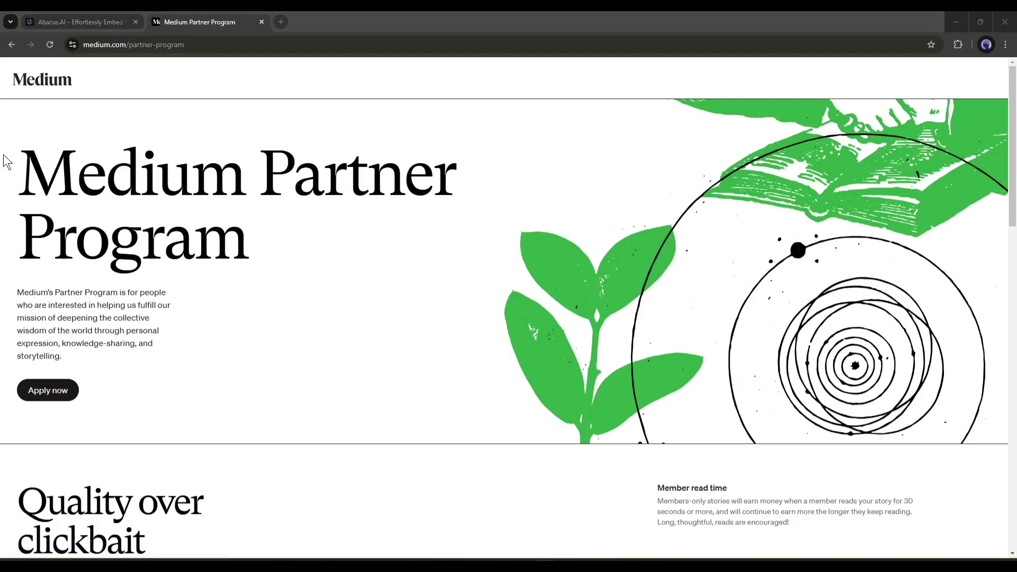
{"action": "left_click_drag", "start_coordinate": [7, 159], "coordinate": [64, 169]}
{"action": "left_click", "coordinate": [51, 284]}
{"action": "left_click", "coordinate": [53, 388]}
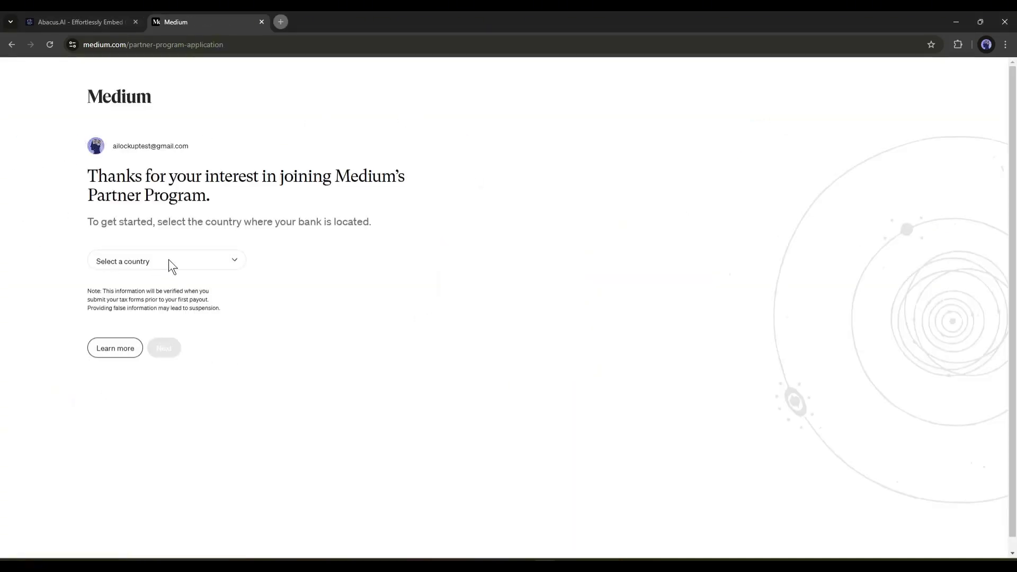
Step: Choose United States as the bank country and submit the application step
{"action": "left_click", "coordinate": [151, 261]}
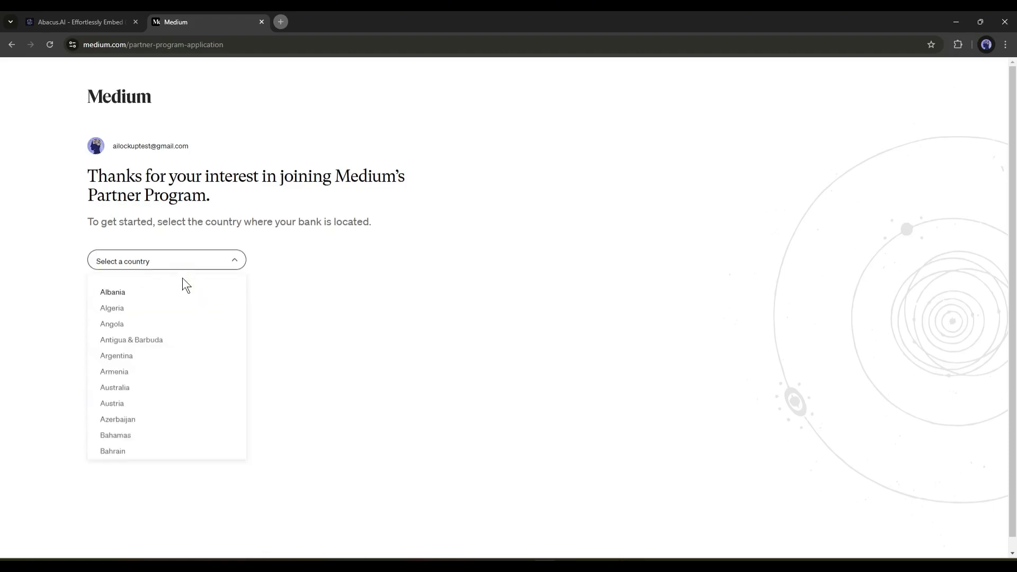
{"action": "scroll", "coordinate": [183, 324], "scroll_direction": "down", "scroll_amount": 15}
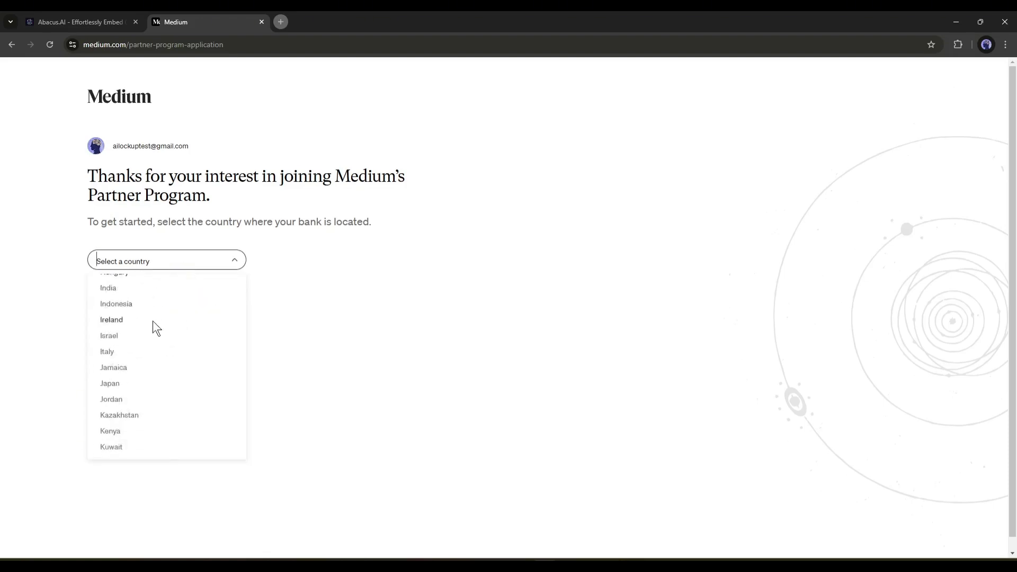
{"action": "scroll", "coordinate": [154, 320], "scroll_direction": "down", "scroll_amount": 14}
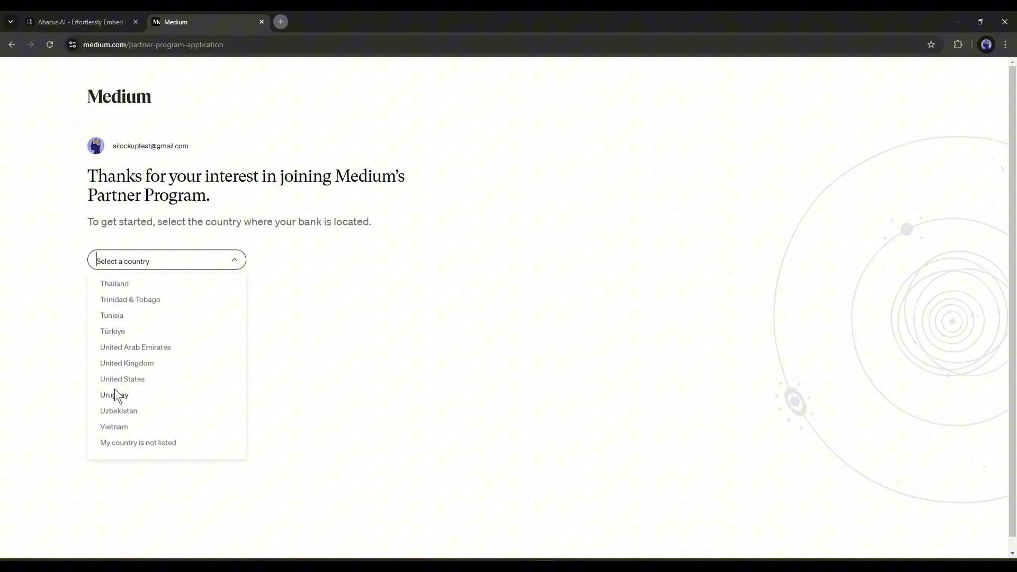
{"action": "left_click", "coordinate": [129, 380]}
{"action": "left_click", "coordinate": [153, 349]}
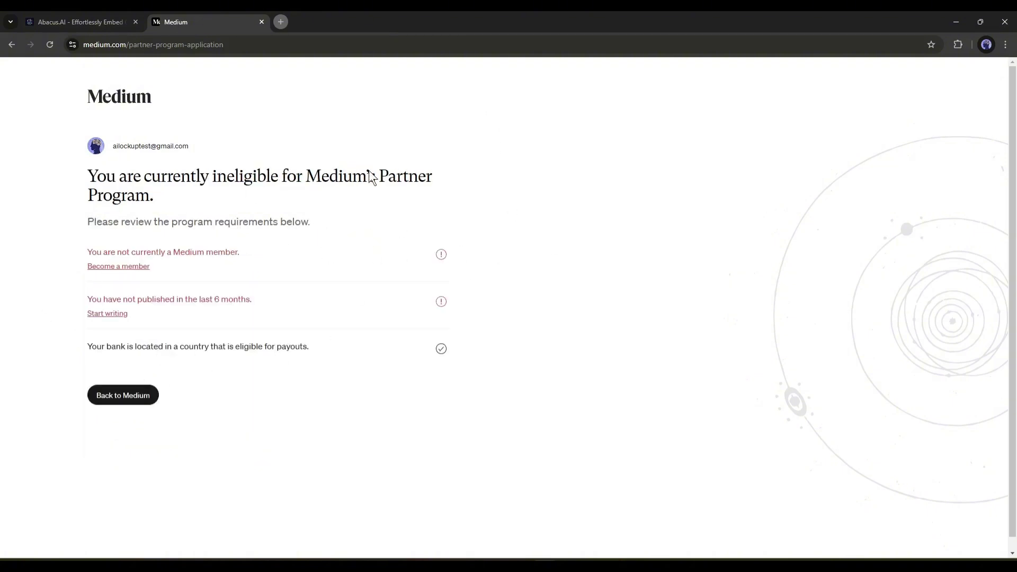
Step: Review the unmet requirements and the $5 Member plan, then close the membership plans
{"action": "left_click_drag", "start_coordinate": [94, 243], "coordinate": [140, 325]}
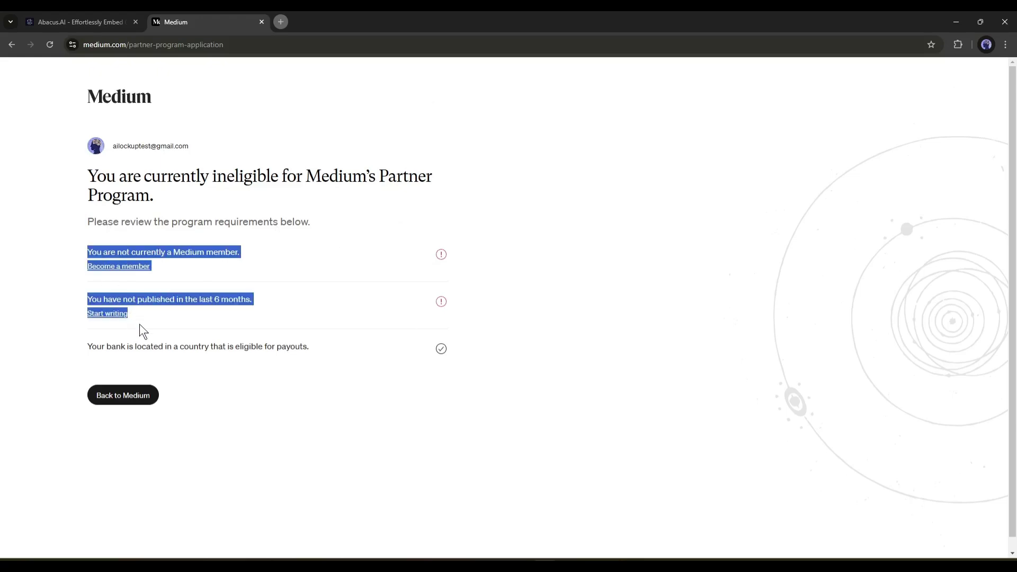
{"action": "left_click", "coordinate": [53, 269]}
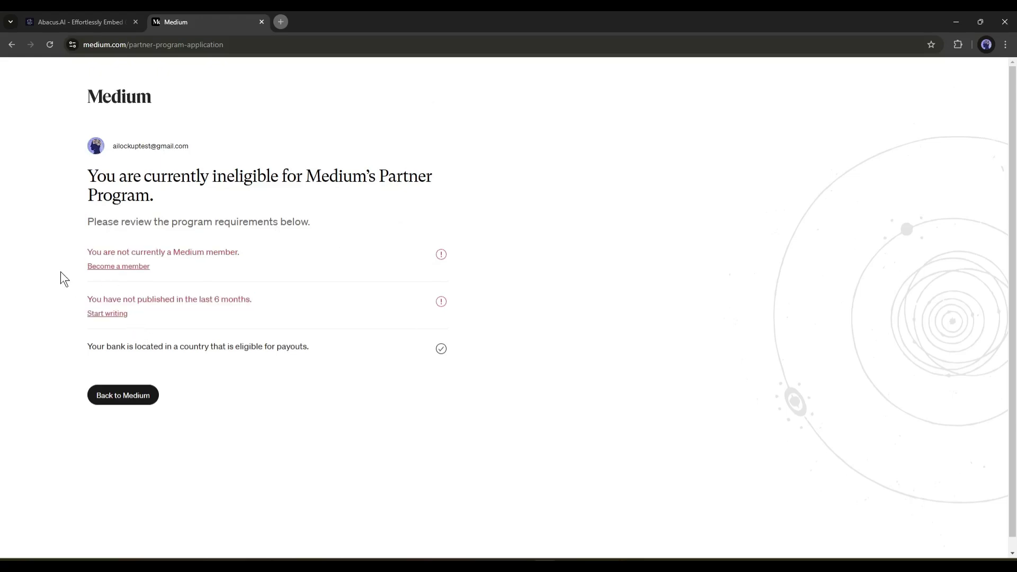
{"action": "left_click", "coordinate": [114, 271]}
{"action": "scroll", "coordinate": [380, 195], "scroll_direction": "down", "scroll_amount": 1}
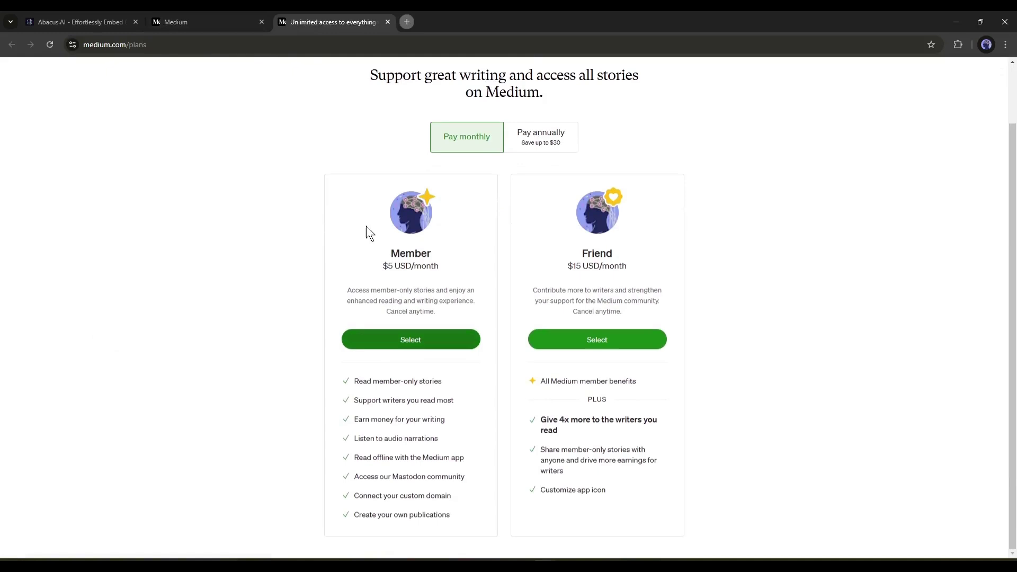
{"action": "left_click", "coordinate": [447, 266]}
{"action": "left_click_drag", "start_coordinate": [303, 257], "coordinate": [485, 259]}
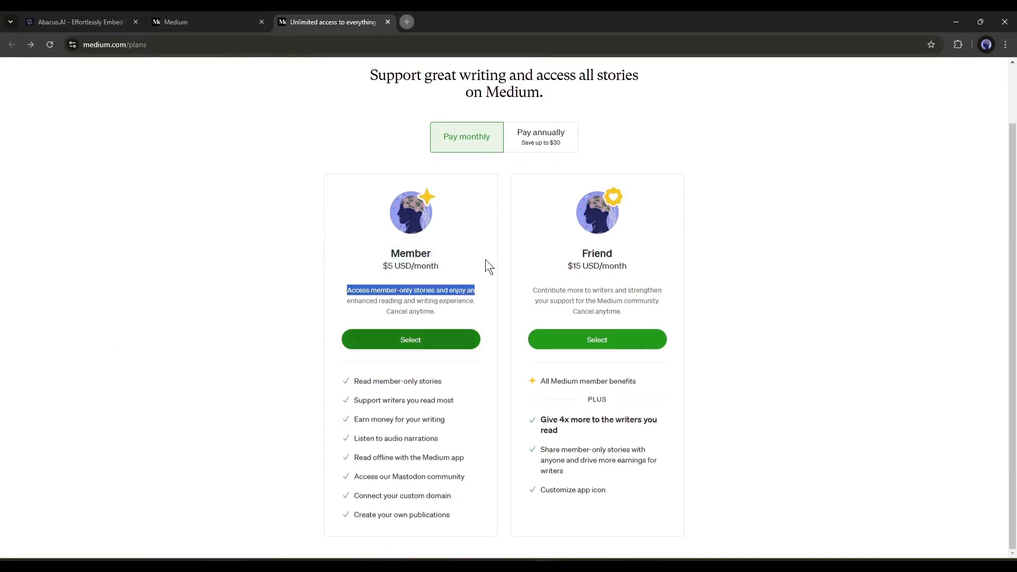
{"action": "left_click", "coordinate": [503, 264]}
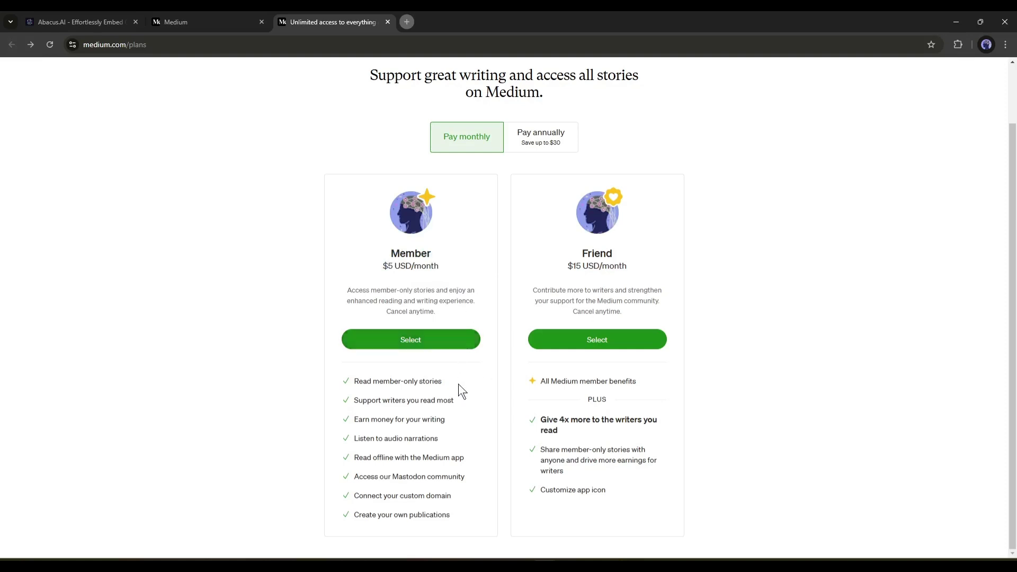
{"action": "key", "text": "ctrl+w"}
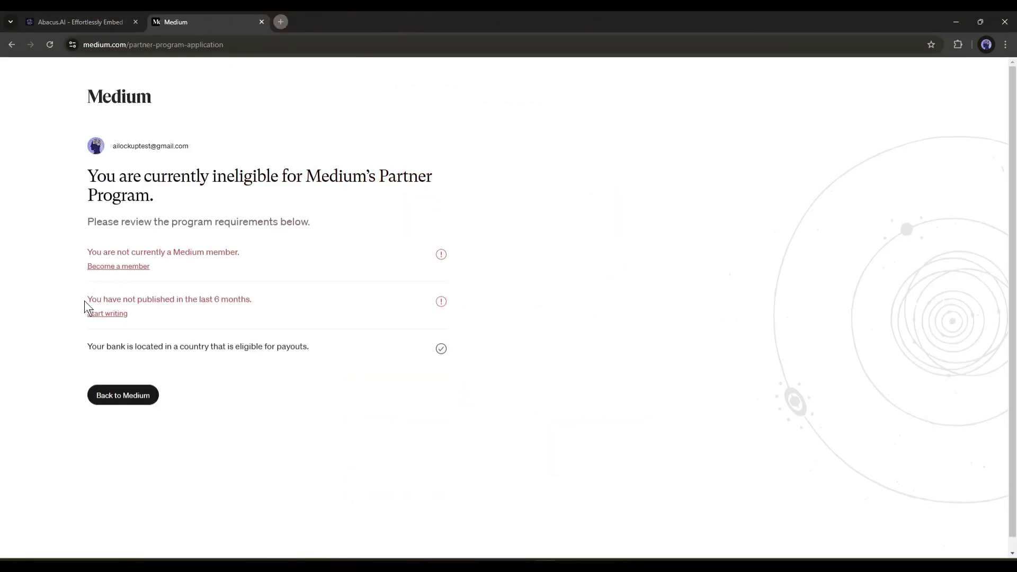
Step: Recheck the not-published requirement and navigate back from the application
{"action": "left_click_drag", "start_coordinate": [85, 300], "coordinate": [198, 302]}
{"action": "left_click", "coordinate": [387, 309]}
{"action": "key", "text": "alt+Left"}
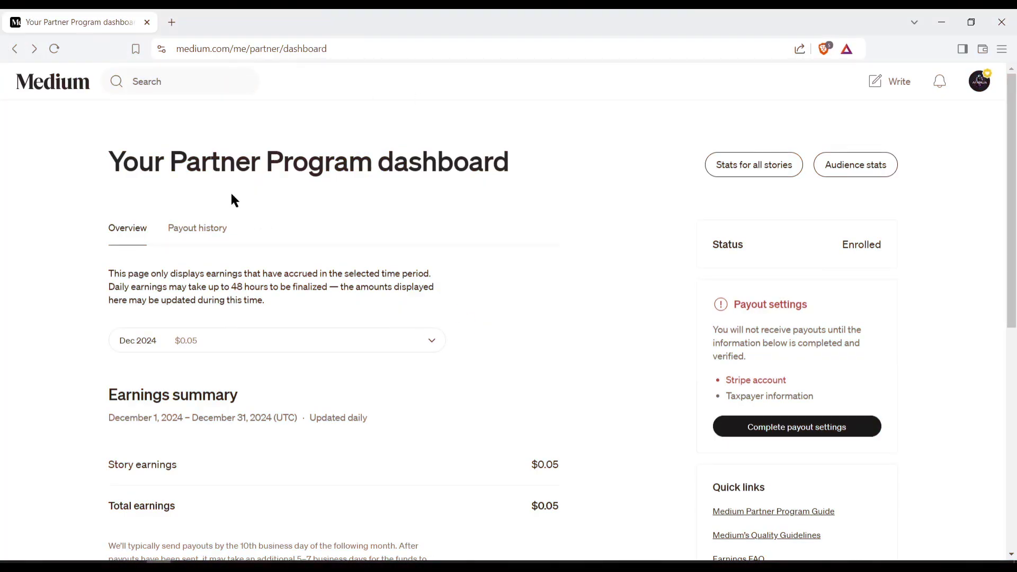
Step: On the Partner Program dashboard, open the payout settings checklist and proceed to Stripe
{"action": "left_click_drag", "start_coordinate": [109, 161], "coordinate": [495, 218]}
{"action": "left_click", "coordinate": [369, 222]}
{"action": "left_click", "coordinate": [818, 426]}
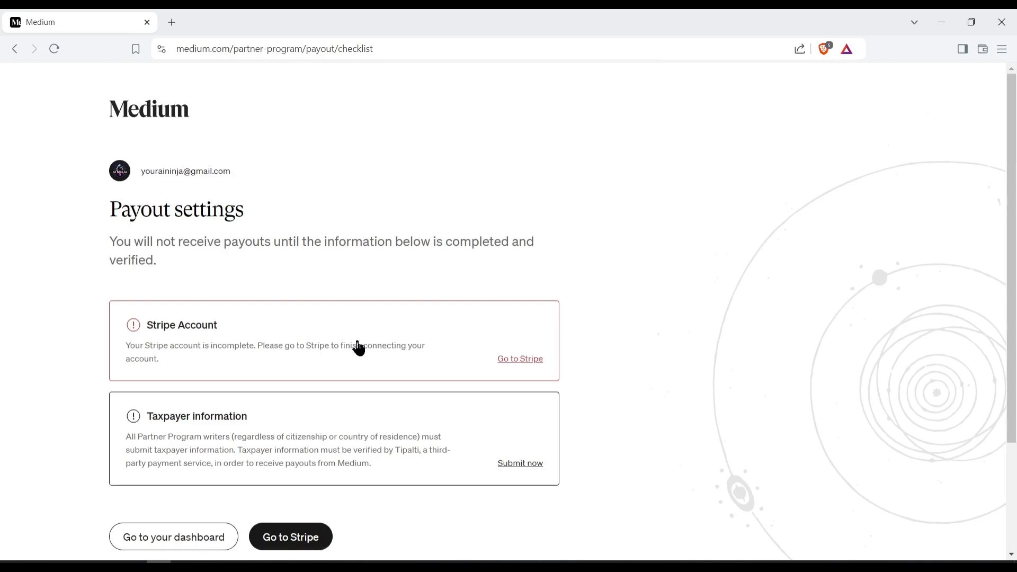
{"action": "left_click", "coordinate": [535, 358]}
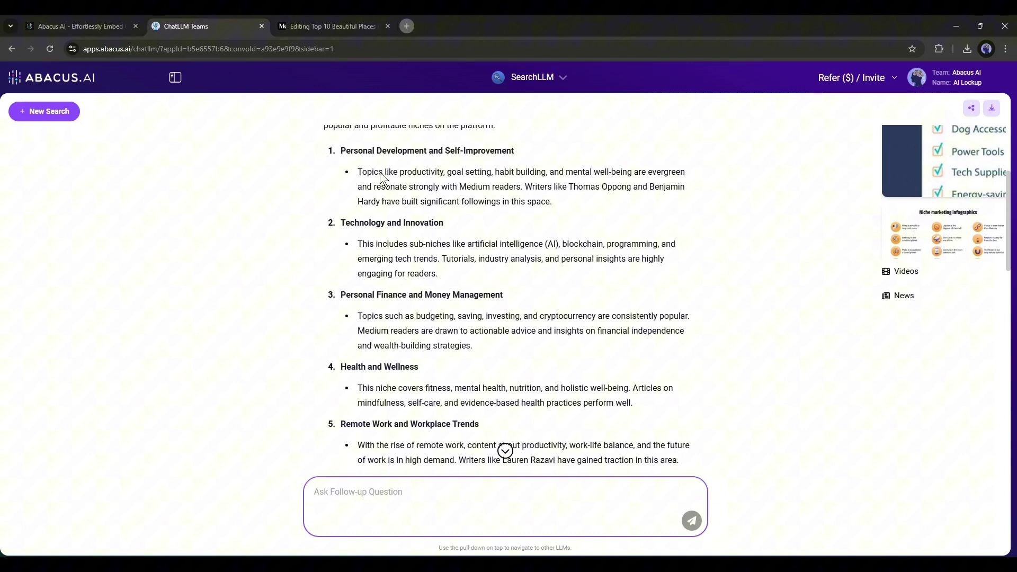
{"action": "scroll", "coordinate": [360, 192], "scroll_direction": "down", "scroll_amount": 1}
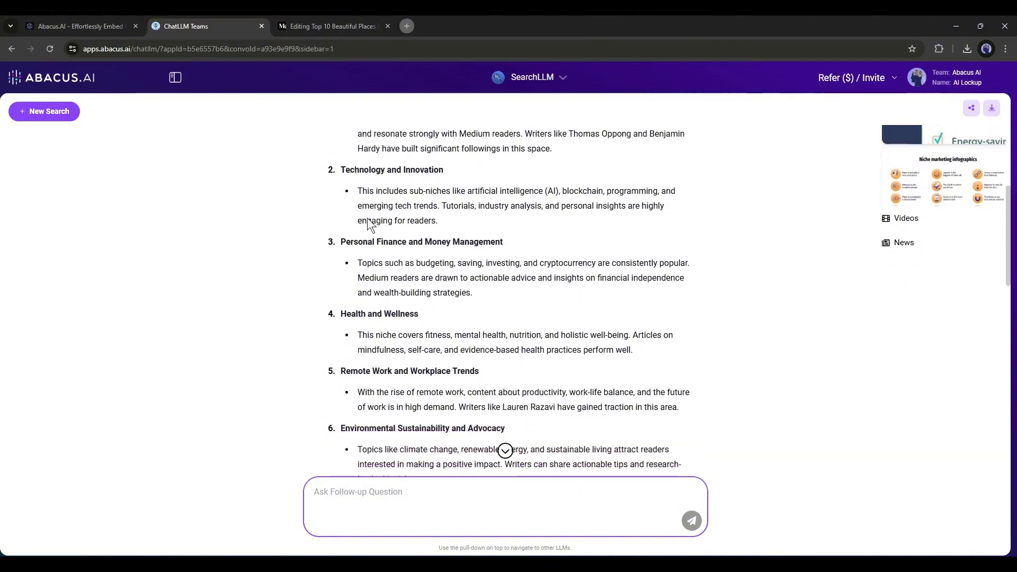
{"action": "scroll", "coordinate": [367, 218], "scroll_direction": "down", "scroll_amount": 2}
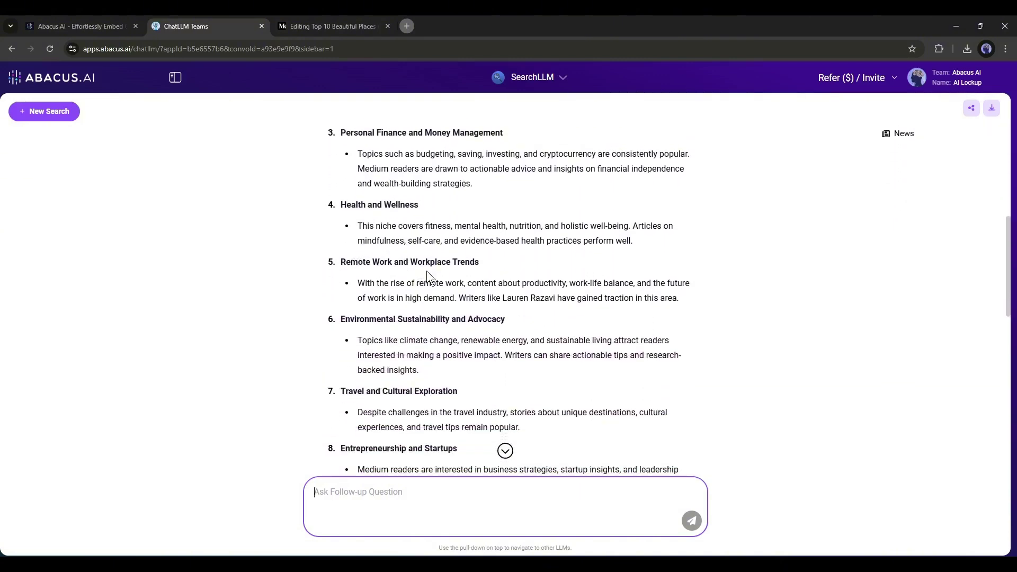
{"action": "scroll", "coordinate": [362, 273], "scroll_direction": "down", "scroll_amount": 1}
{"action": "scroll", "coordinate": [403, 313], "scroll_direction": "down", "scroll_amount": 3}
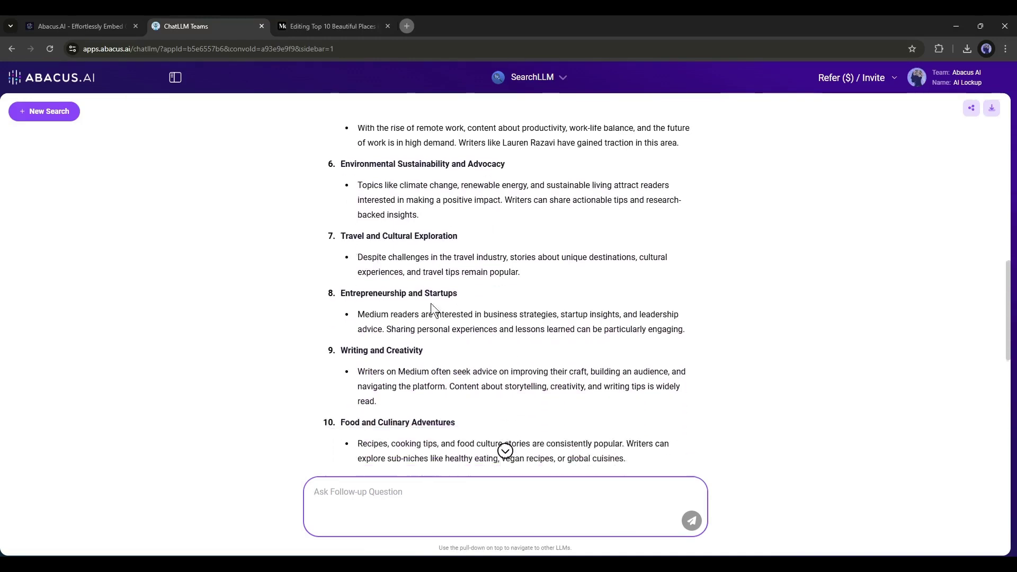
{"action": "scroll", "coordinate": [361, 316], "scroll_direction": "down", "scroll_amount": 3}
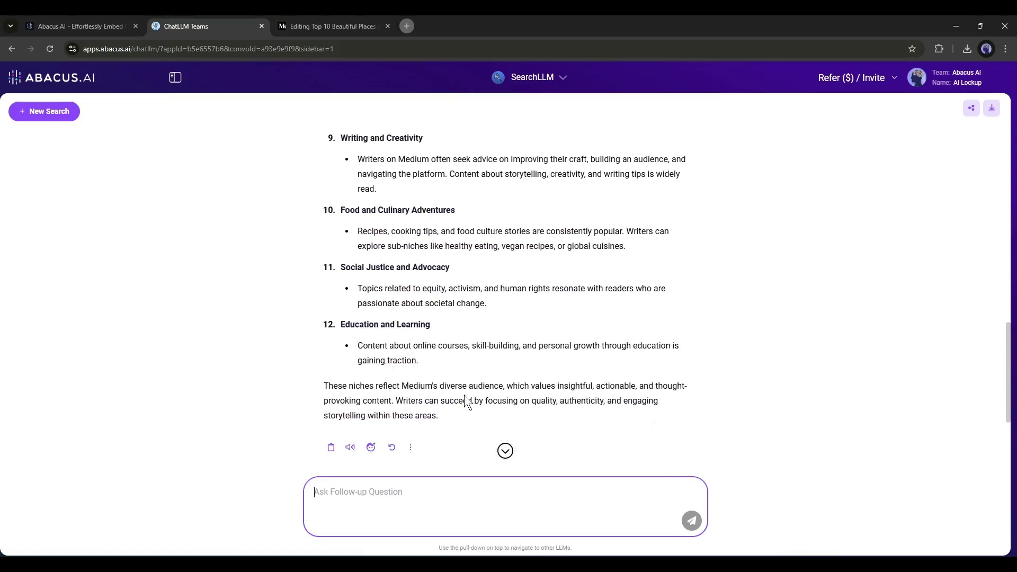
{"action": "scroll", "coordinate": [464, 401], "scroll_direction": "up", "scroll_amount": 4}
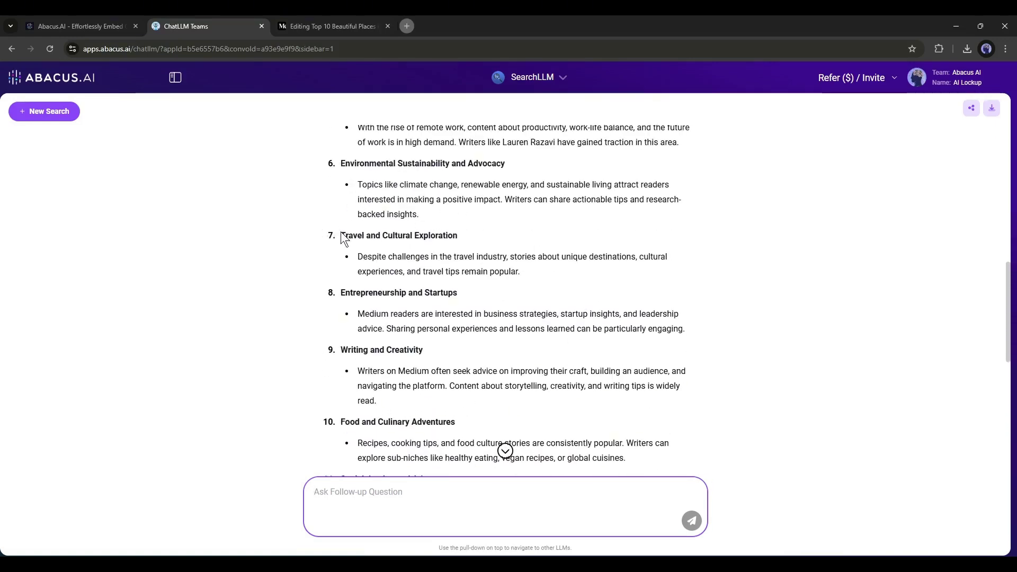
{"action": "left_click_drag", "start_coordinate": [339, 235], "coordinate": [455, 235]}
{"action": "left_click", "coordinate": [487, 236]}
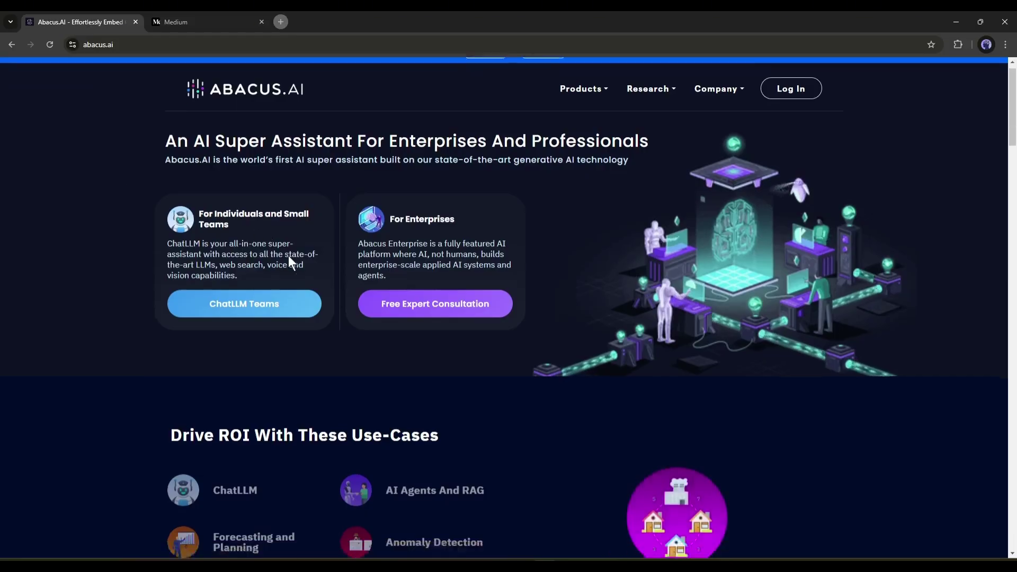
Step: Browse the ChatLLM use cases, then register for ChatLLM Teams with a Google account
{"action": "scroll", "coordinate": [299, 255], "scroll_direction": "down", "scroll_amount": 5}
{"action": "left_click", "coordinate": [258, 244]}
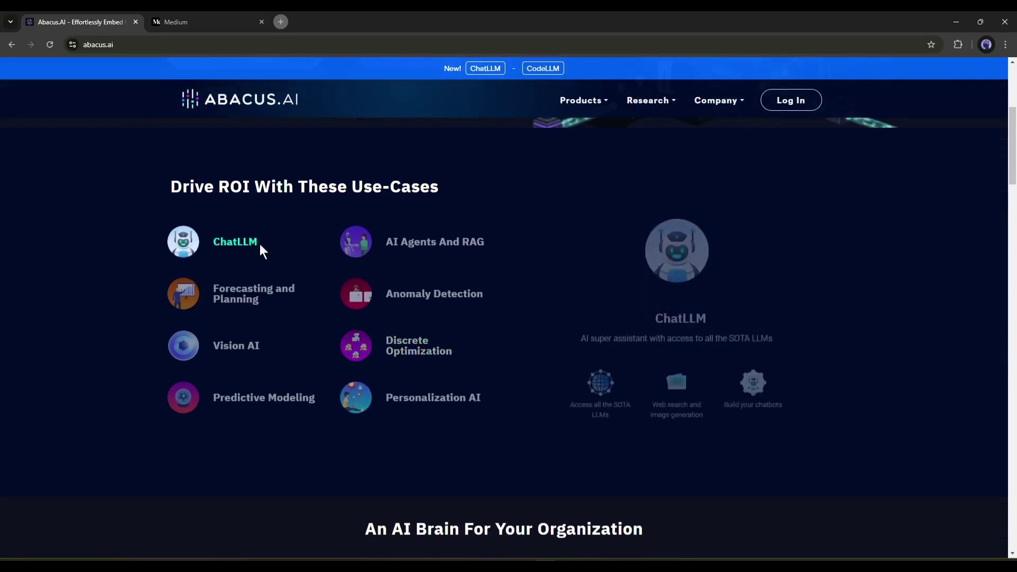
{"action": "scroll", "coordinate": [649, 340], "scroll_direction": "up", "scroll_amount": 2}
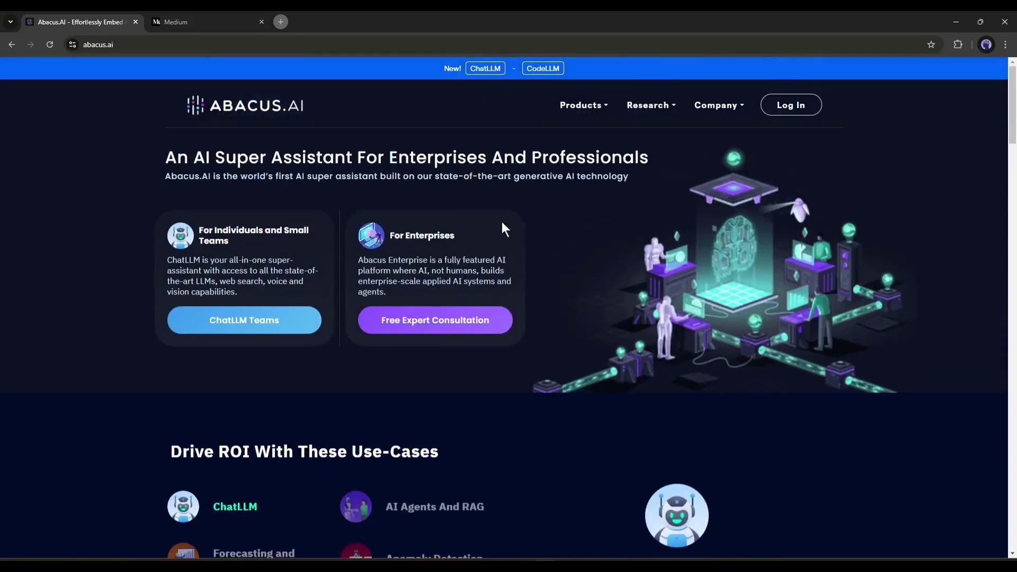
{"action": "left_click", "coordinate": [483, 69]}
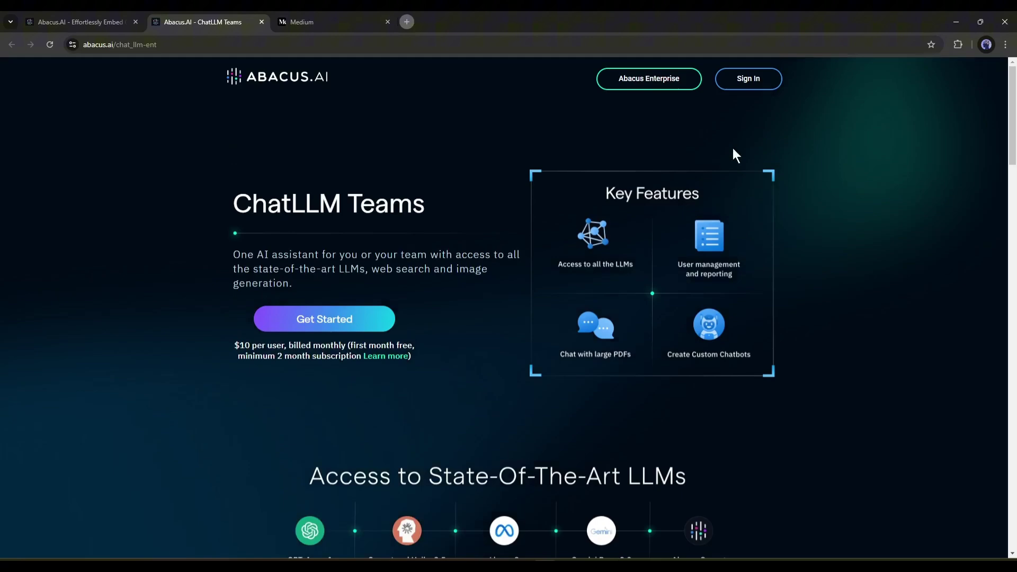
{"action": "left_click", "coordinate": [320, 318]}
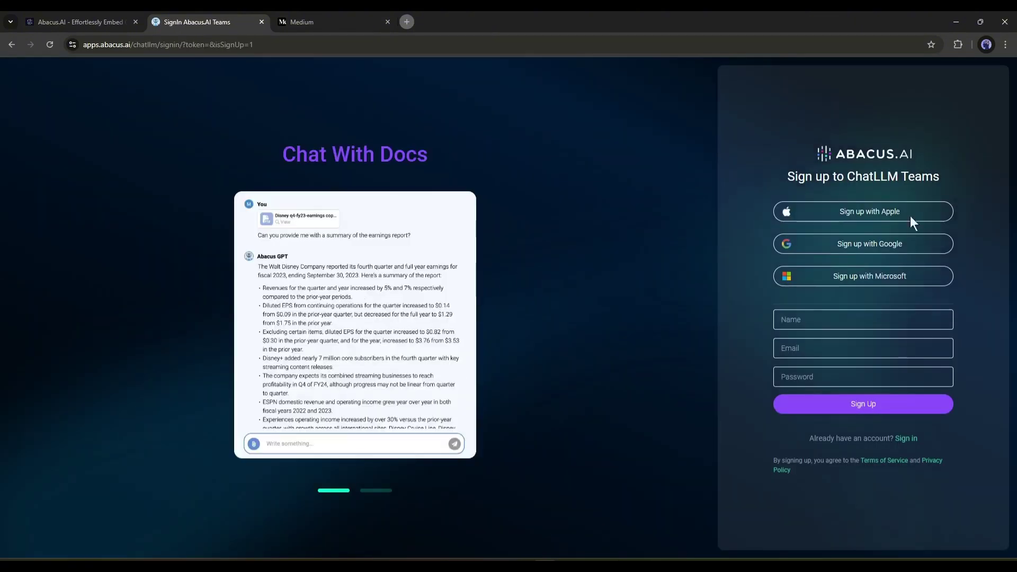
{"action": "left_click", "coordinate": [900, 243]}
{"action": "left_click", "coordinate": [450, 344]}
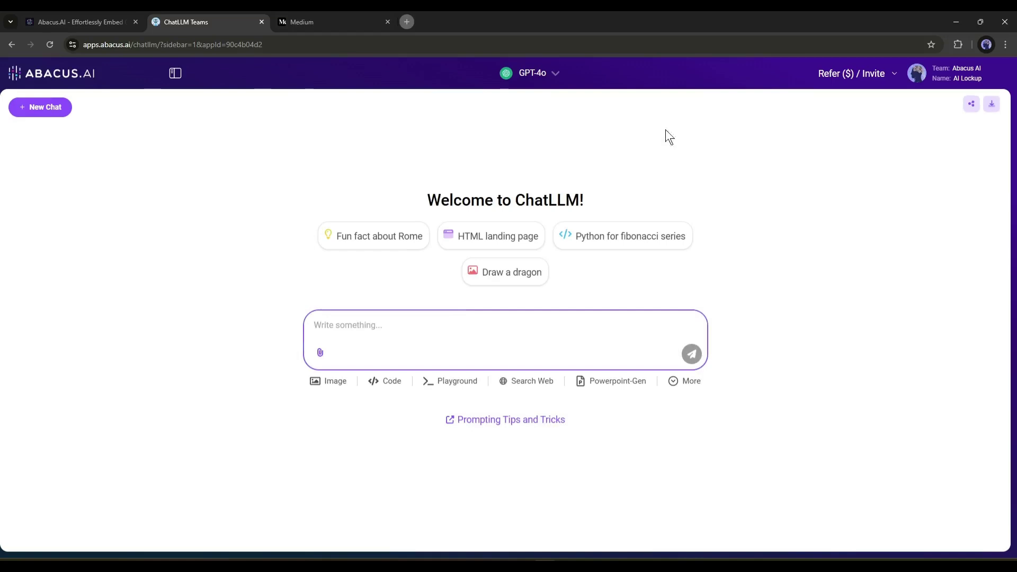
Step: Pick RouteLLM in place of GPT-4o from the header model dropdown
{"action": "left_click", "coordinate": [544, 70]}
{"action": "scroll", "coordinate": [513, 215], "scroll_direction": "down", "scroll_amount": 4}
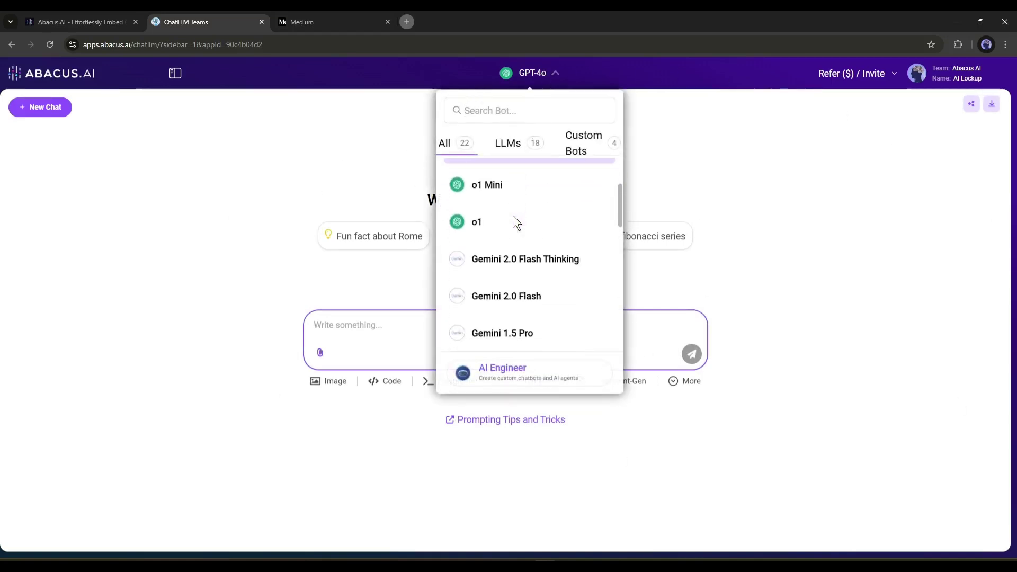
{"action": "scroll", "coordinate": [527, 229], "scroll_direction": "down", "scroll_amount": 4}
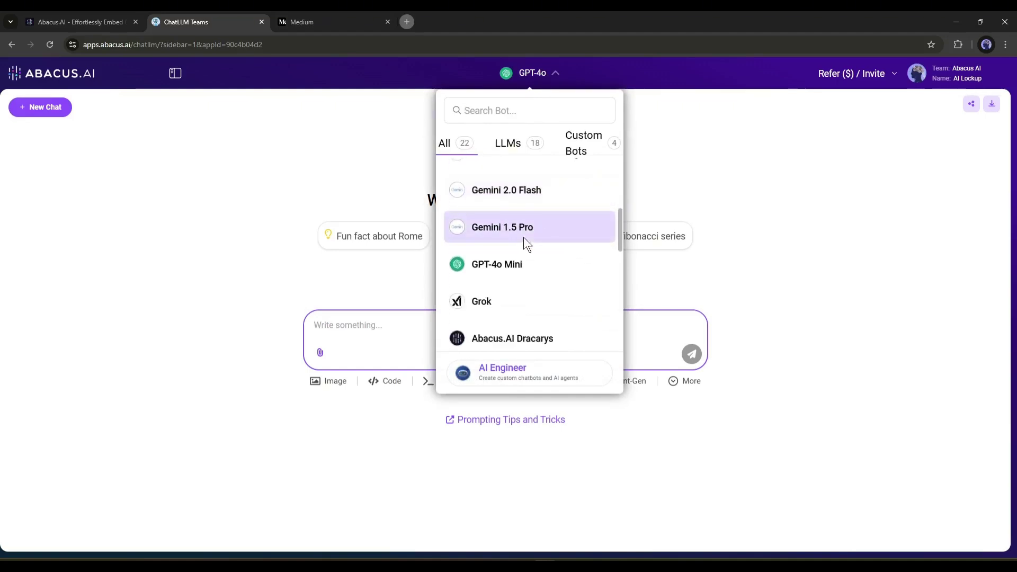
{"action": "scroll", "coordinate": [547, 256], "scroll_direction": "down", "scroll_amount": 5}
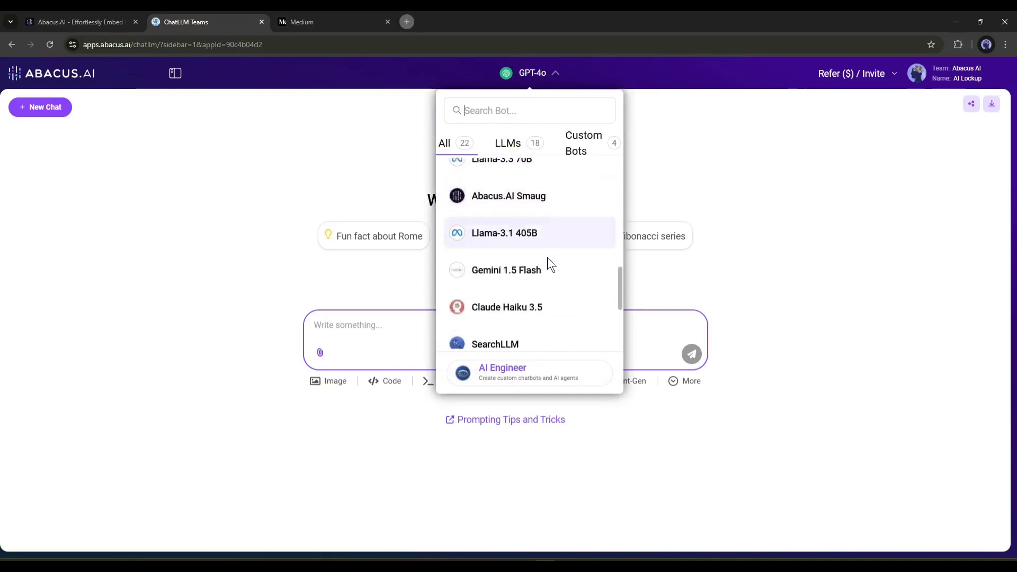
{"action": "scroll", "coordinate": [551, 258], "scroll_direction": "up", "scroll_amount": 4}
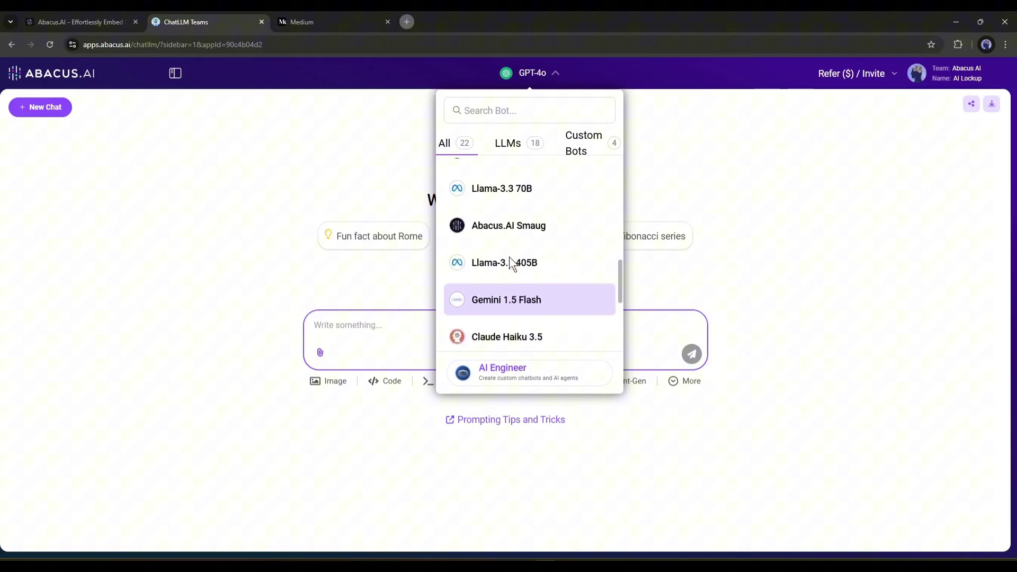
{"action": "scroll", "coordinate": [509, 259], "scroll_direction": "up", "scroll_amount": 9}
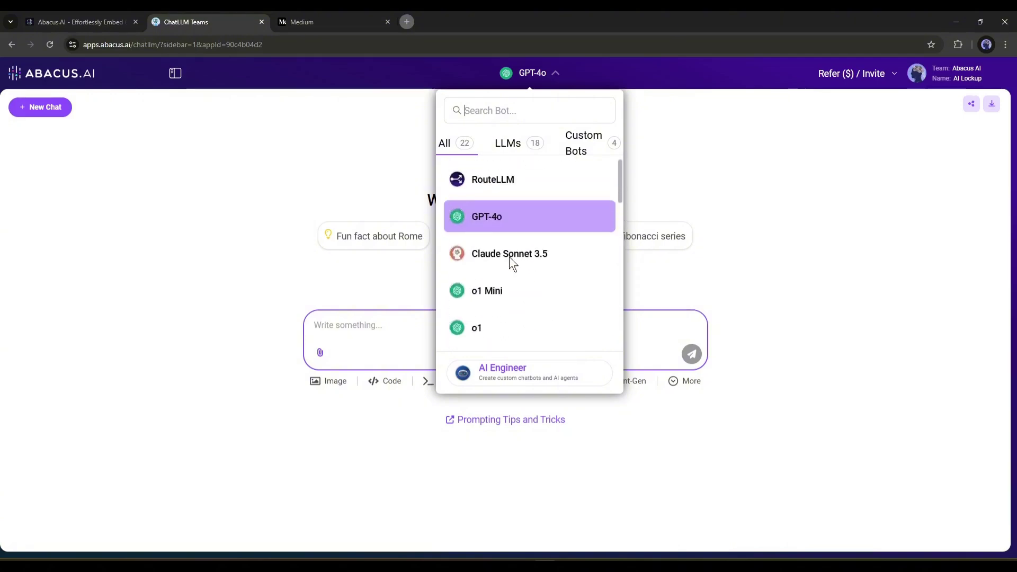
{"action": "left_click", "coordinate": [503, 182]}
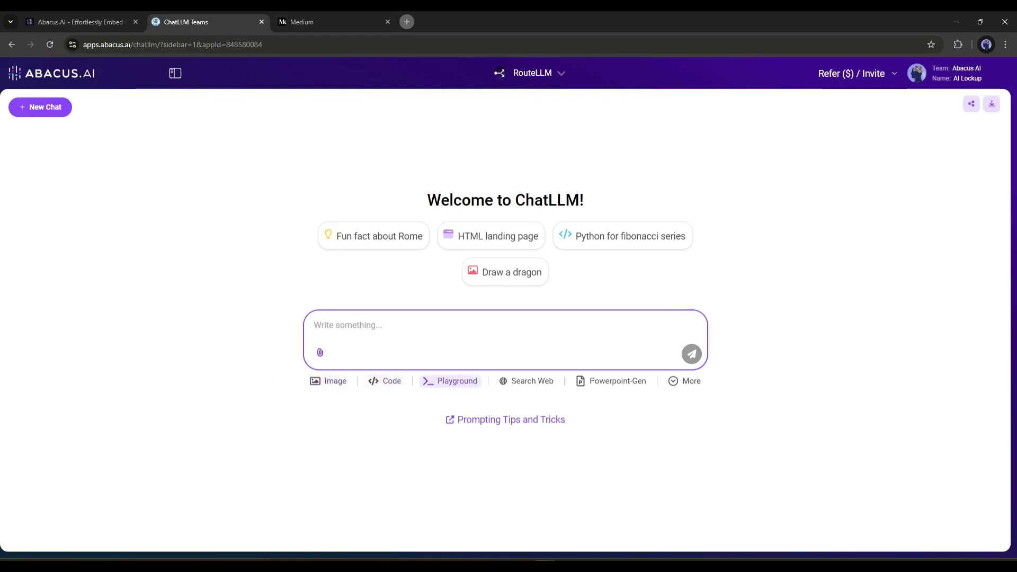
{"action": "left_click", "coordinate": [702, 379]}
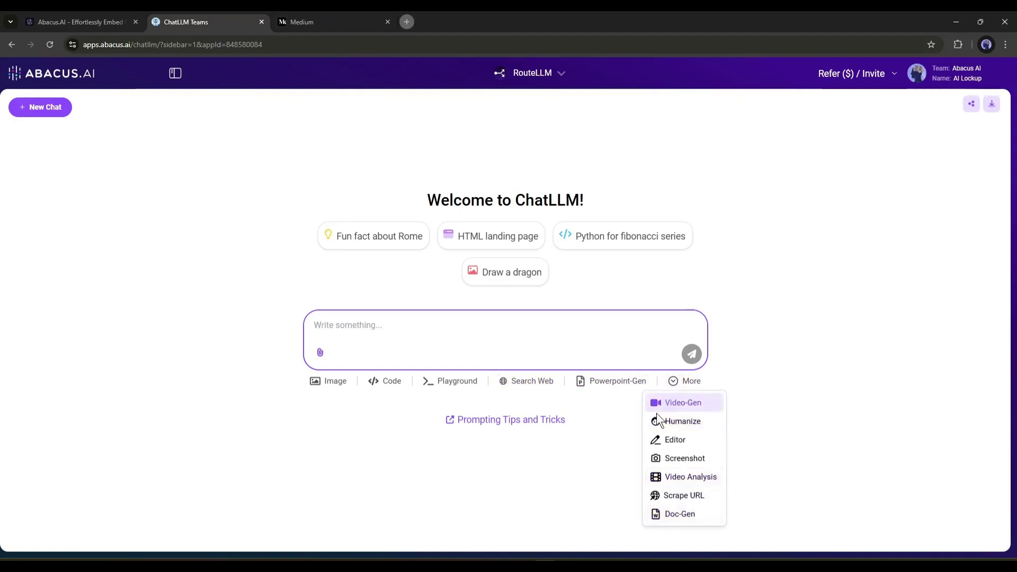
{"action": "left_click", "coordinate": [375, 325]}
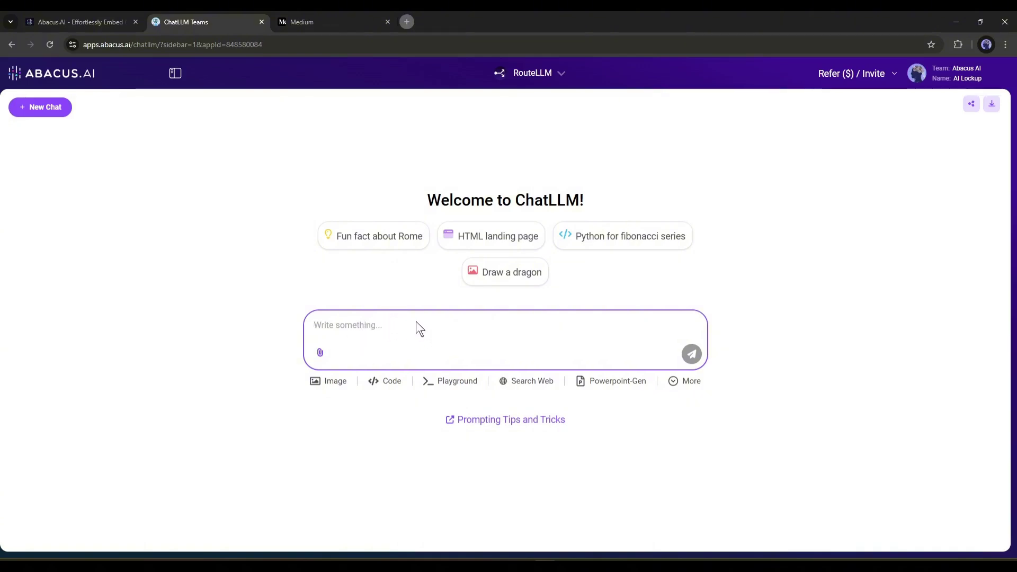
Step: Paste the article prompt, replace (Topic) with 'Top 10 most visited tourist places in the world', and send it
{"action": "key", "text": "ctrl+v"}
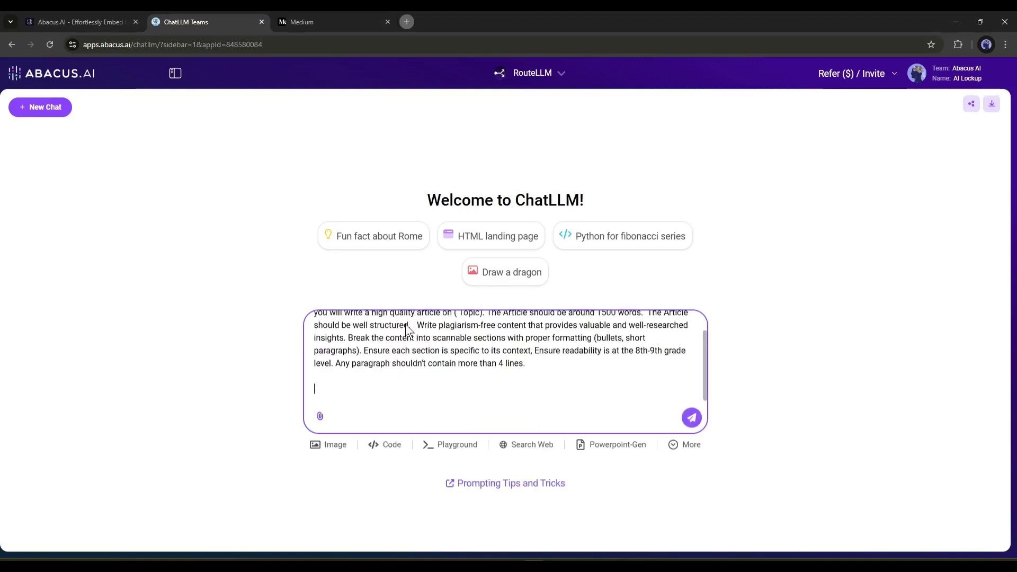
{"action": "scroll", "coordinate": [430, 365], "scroll_direction": "up", "scroll_amount": 1}
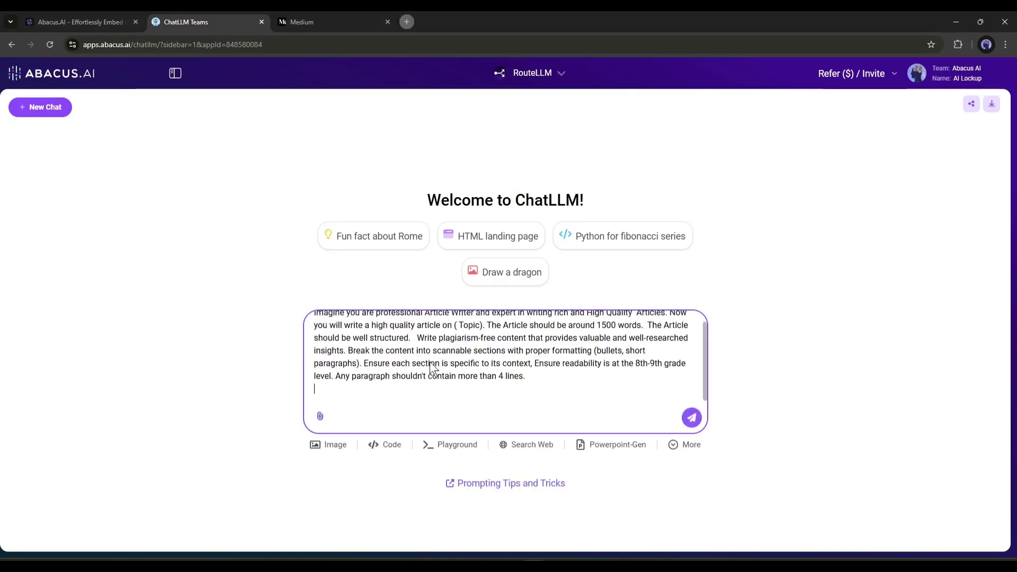
{"action": "key", "text": "BackSpace"}
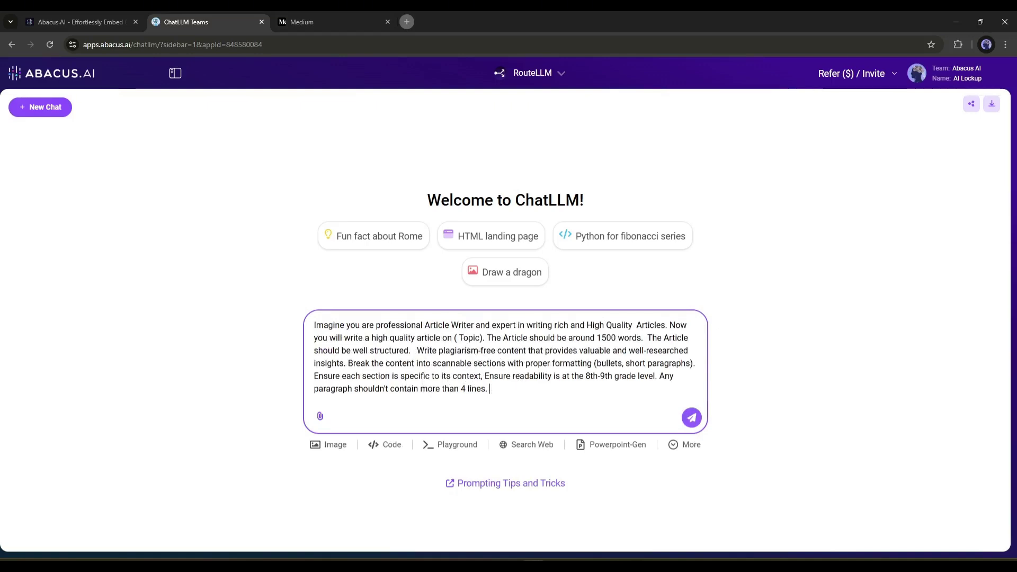
{"action": "double_click", "coordinate": [468, 340]}
{"action": "left_click_drag", "start_coordinate": [477, 339], "coordinate": [479, 340]}
{"action": "type", "text": "Top "}
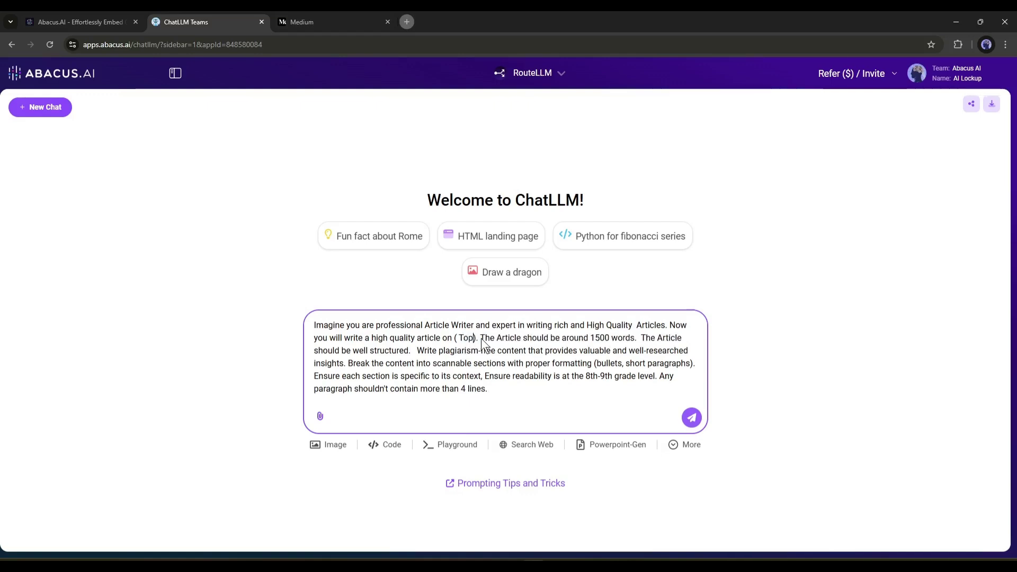
{"action": "type", "text": "10 "}
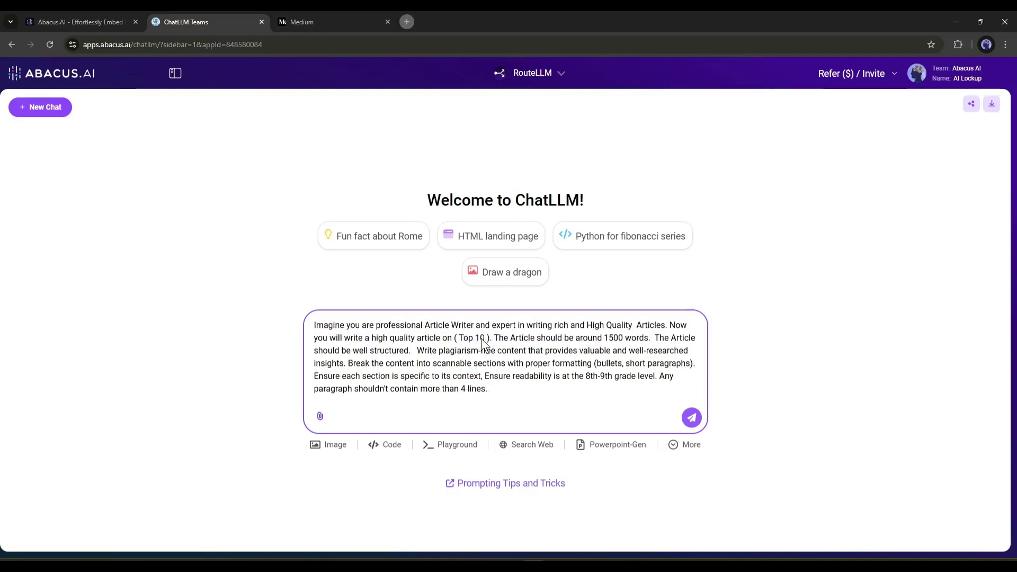
{"action": "type", "text": "most visit"}
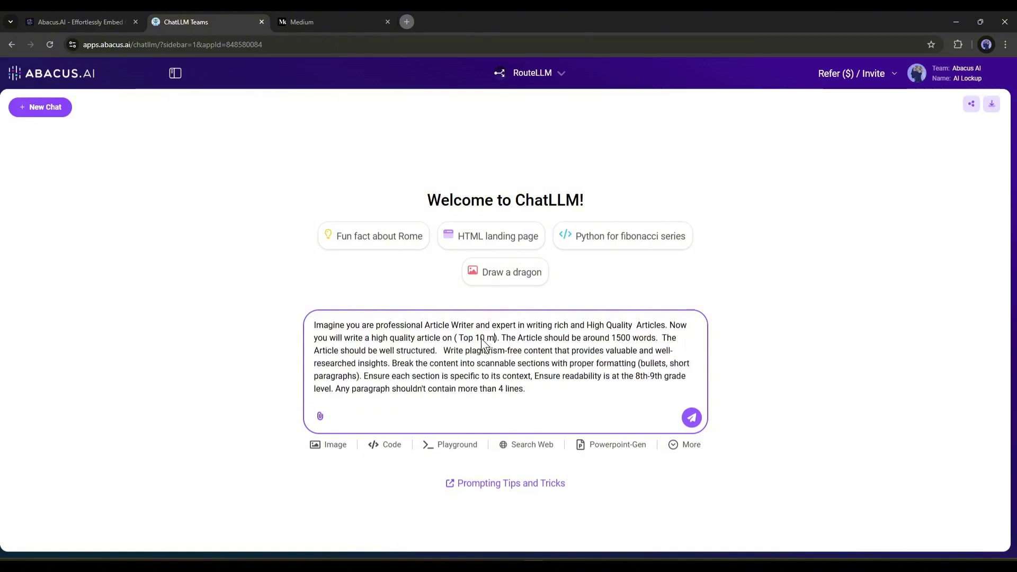
{"action": "type", "text": "ed tourist places in the world"}
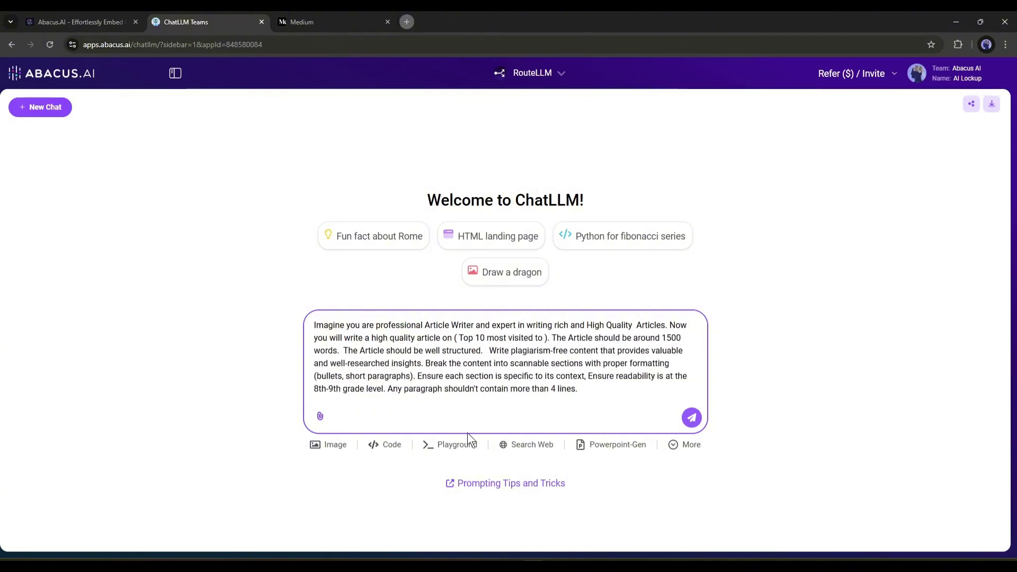
{"action": "key", "text": "Delete"}
{"action": "key", "text": "ctrl+Left"}
{"action": "key", "text": "ctrl+Left"}
{"action": "key", "text": "ctrl+Left"}
{"action": "key", "text": "BackSpace"}
{"action": "key", "text": "BackSpace"}
{"action": "key", "text": "Return"}
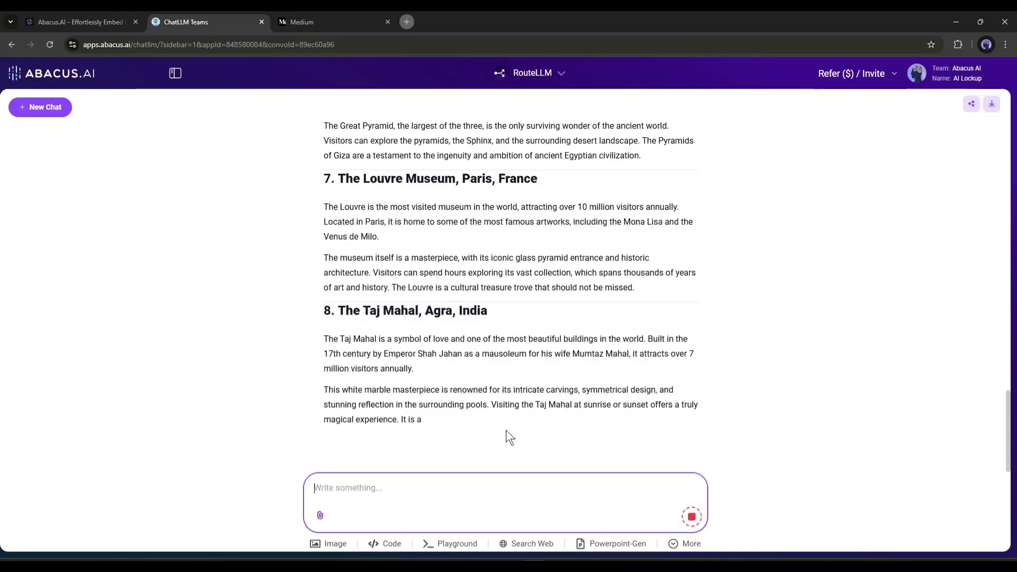
Step: Read through the generated Top 10 tourist places article from its title to the end
{"action": "scroll", "coordinate": [401, 387], "scroll_direction": "up", "scroll_amount": 1}
{"action": "scroll", "coordinate": [402, 385], "scroll_direction": "up", "scroll_amount": 20}
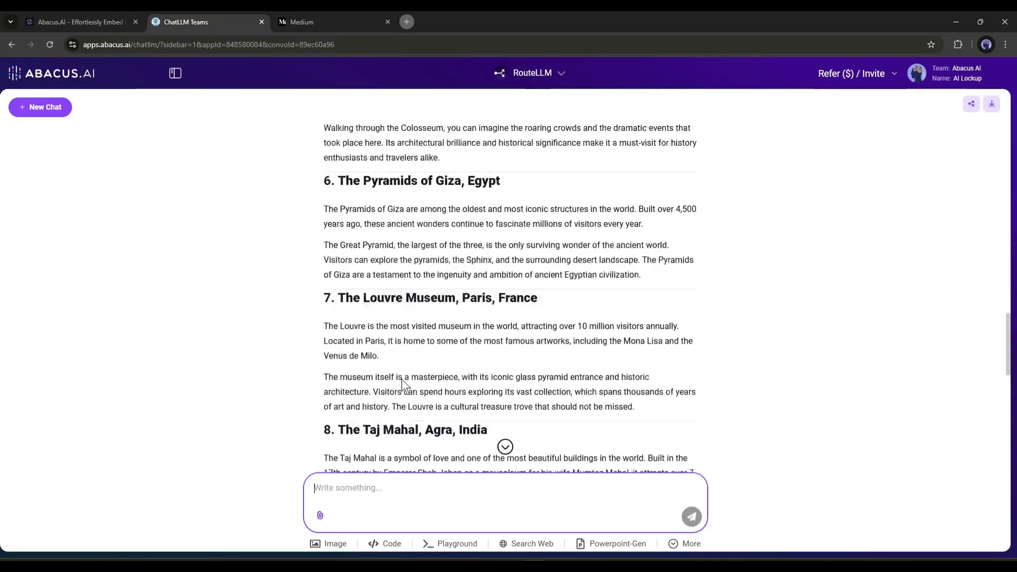
{"action": "scroll", "coordinate": [385, 378], "scroll_direction": "up", "scroll_amount": 5}
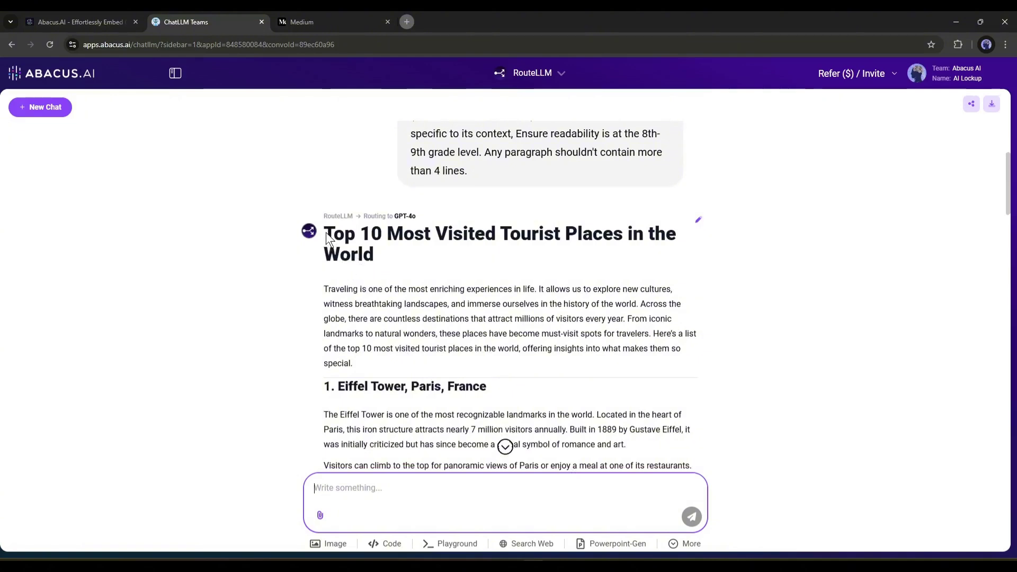
{"action": "left_click_drag", "start_coordinate": [326, 232], "coordinate": [378, 326]}
{"action": "left_click", "coordinate": [391, 326]}
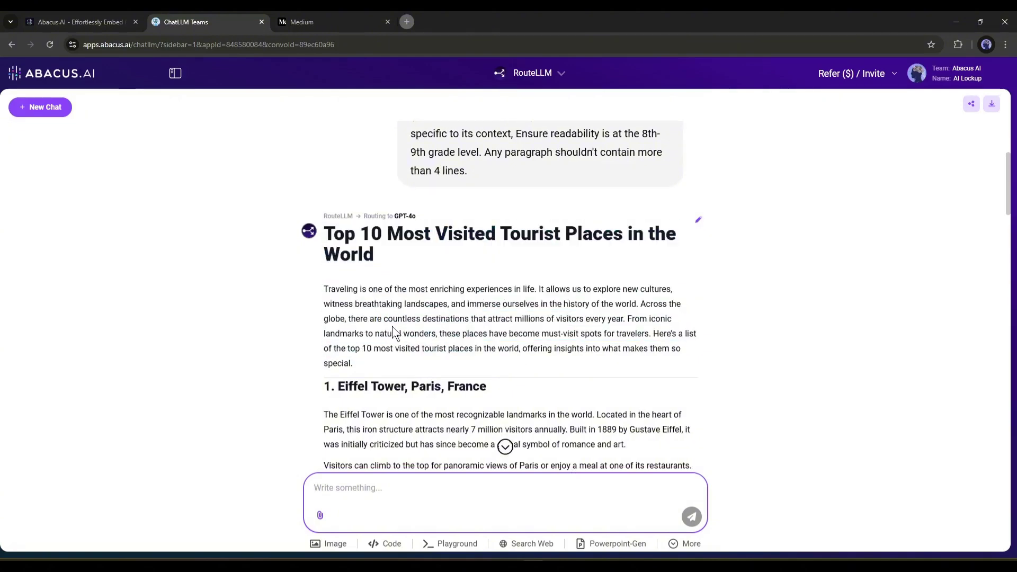
{"action": "scroll", "coordinate": [390, 328], "scroll_direction": "down", "scroll_amount": 9}
{"action": "scroll", "coordinate": [426, 316], "scroll_direction": "down", "scroll_amount": 8}
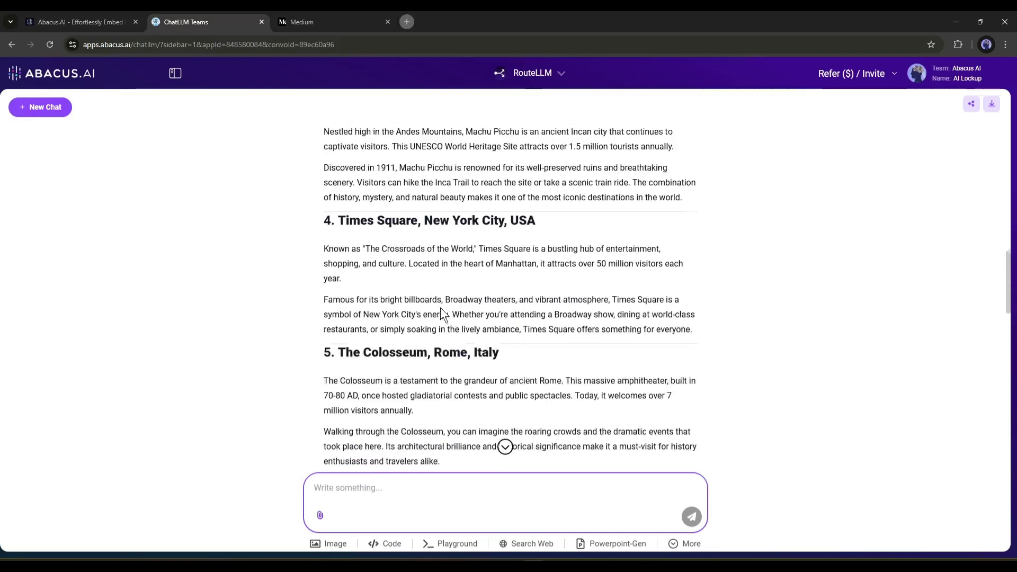
{"action": "scroll", "coordinate": [419, 317], "scroll_direction": "down", "scroll_amount": 6}
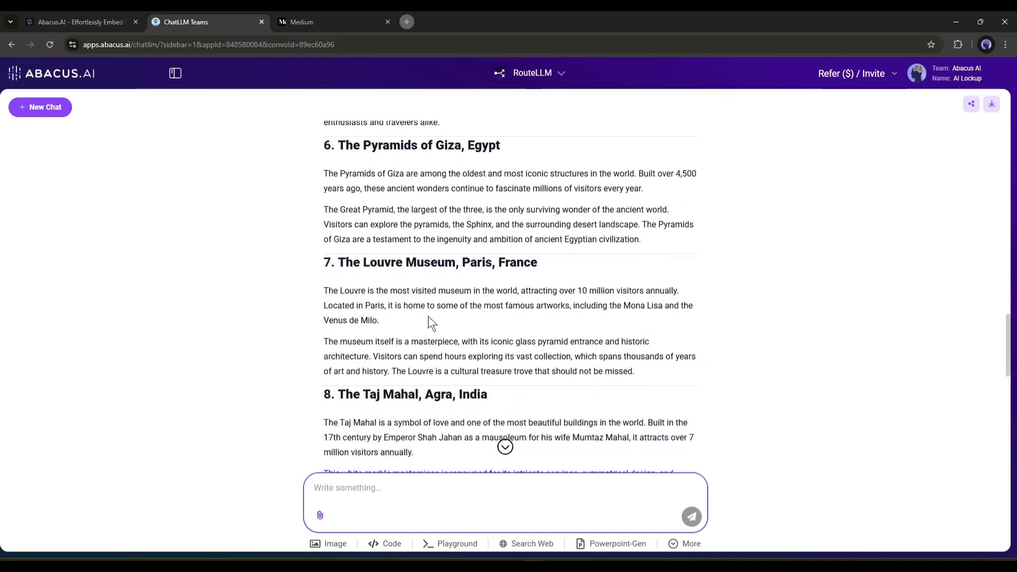
{"action": "scroll", "coordinate": [397, 318], "scroll_direction": "down", "scroll_amount": 5}
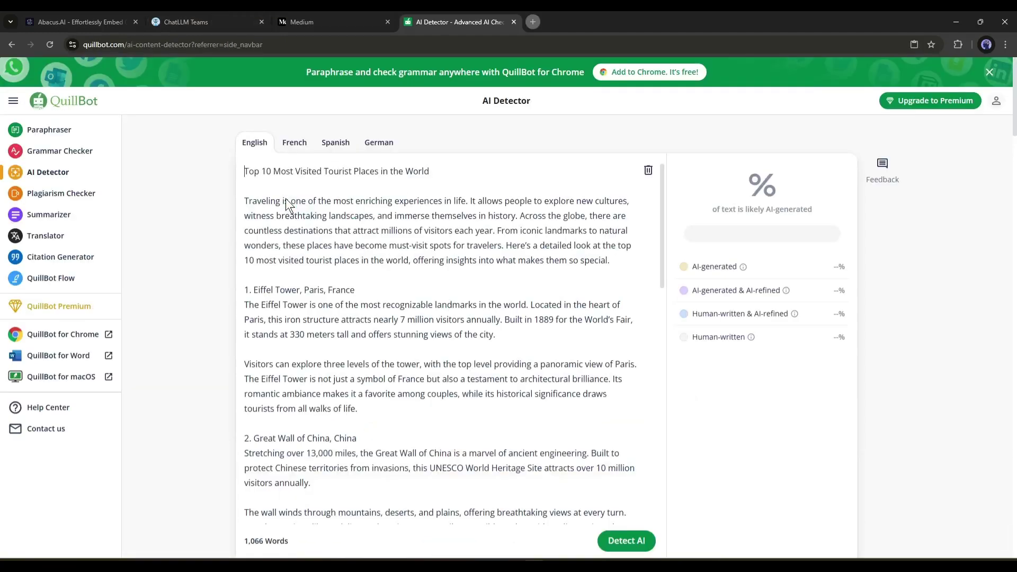
Step: Run QuillBot's Detect AI on the pasted article and note the 95% AI-generated score
{"action": "scroll", "coordinate": [477, 343], "scroll_direction": "down", "scroll_amount": 8}
{"action": "left_click", "coordinate": [622, 540]}
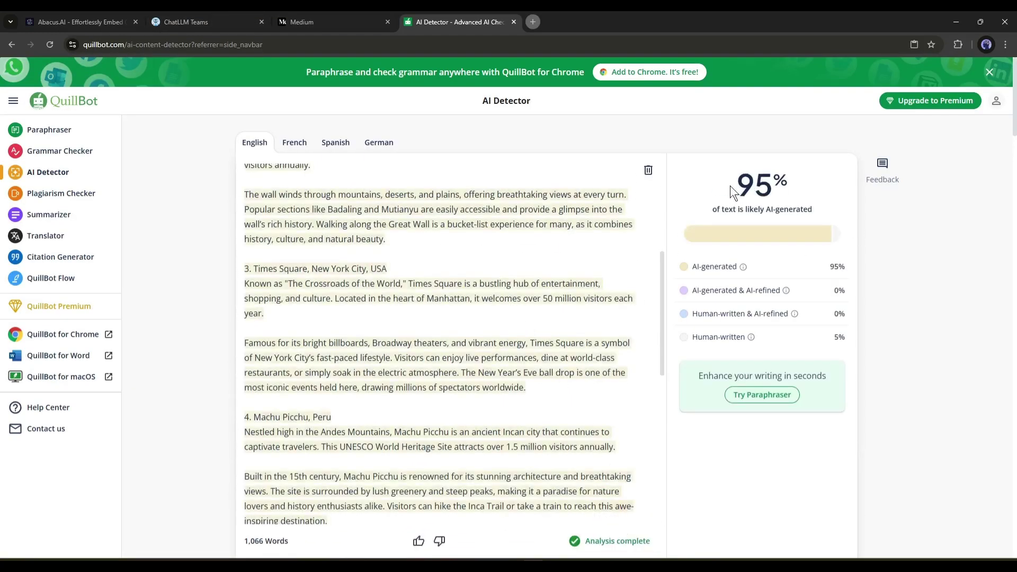
{"action": "left_click_drag", "start_coordinate": [730, 186], "coordinate": [807, 186]}
{"action": "left_click", "coordinate": [797, 173]}
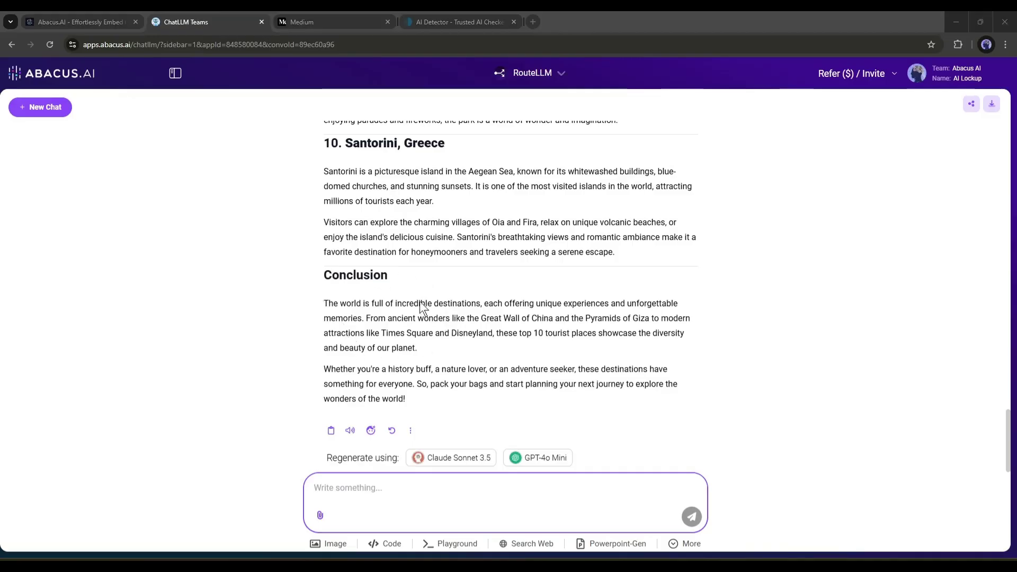
Step: Open and dismiss the Humanize options, then look over the reply text
{"action": "left_click", "coordinate": [370, 430]}
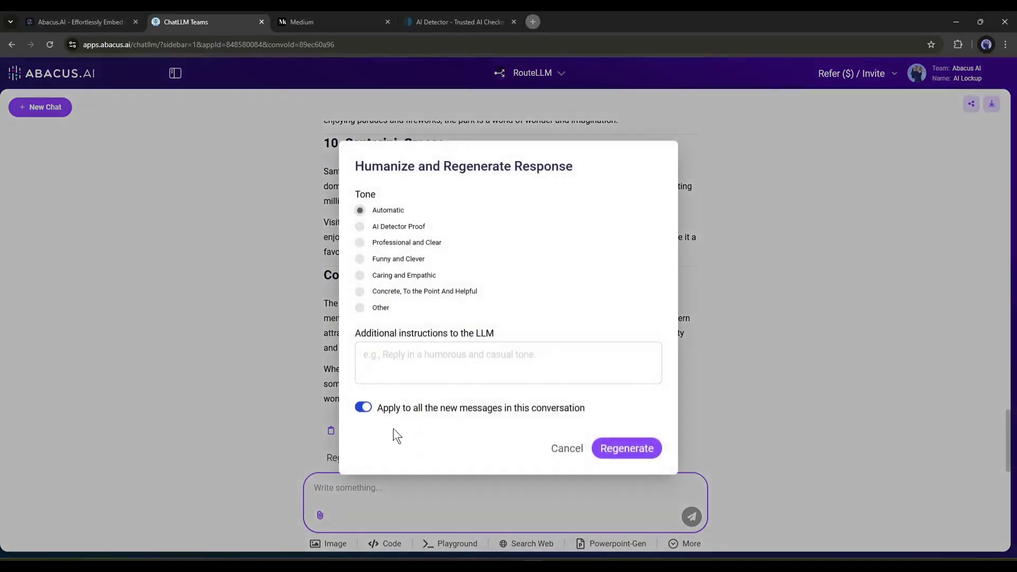
{"action": "left_click", "coordinate": [556, 446]}
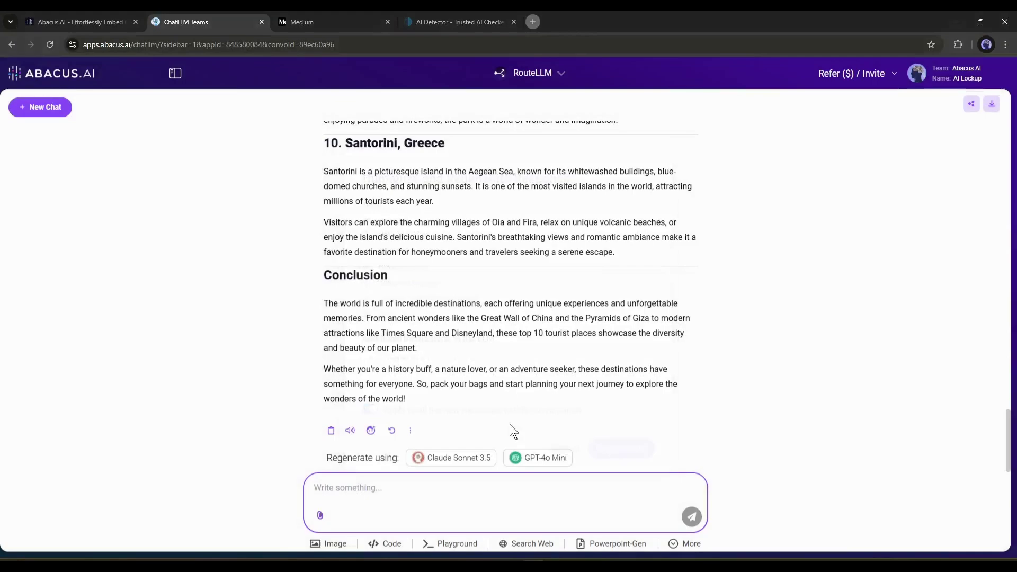
{"action": "scroll", "coordinate": [510, 424], "scroll_direction": "up", "scroll_amount": 15}
{"action": "left_click_drag", "start_coordinate": [325, 206], "coordinate": [368, 418]}
{"action": "scroll", "coordinate": [449, 413], "scroll_direction": "down", "scroll_amount": 20}
Step: Regenerate the reply in the AI Detector Proof tone with Apply to all turned off
{"action": "left_click", "coordinate": [371, 430]}
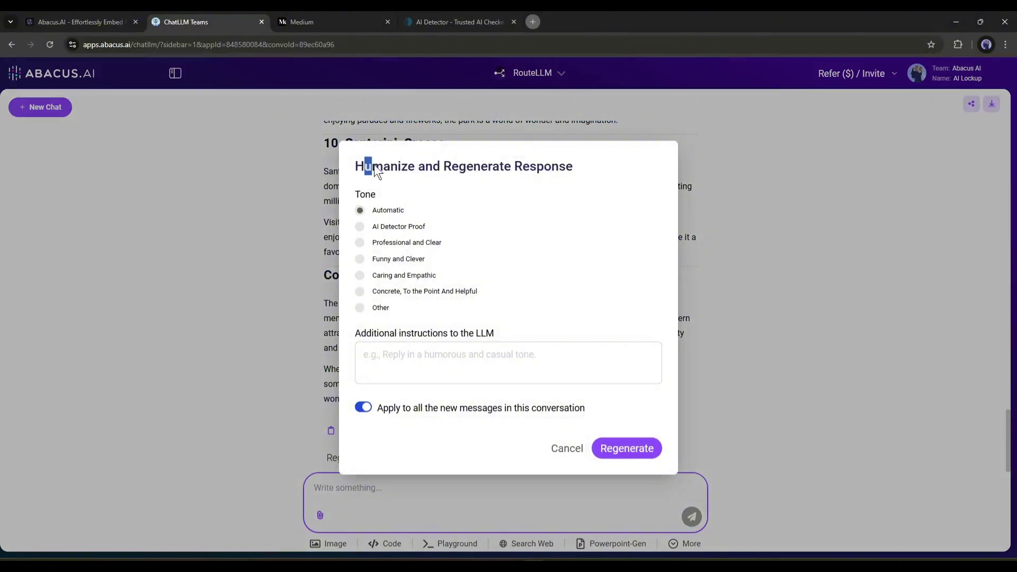
{"action": "left_click_drag", "start_coordinate": [374, 164], "coordinate": [535, 170]}
{"action": "left_click", "coordinate": [474, 171]}
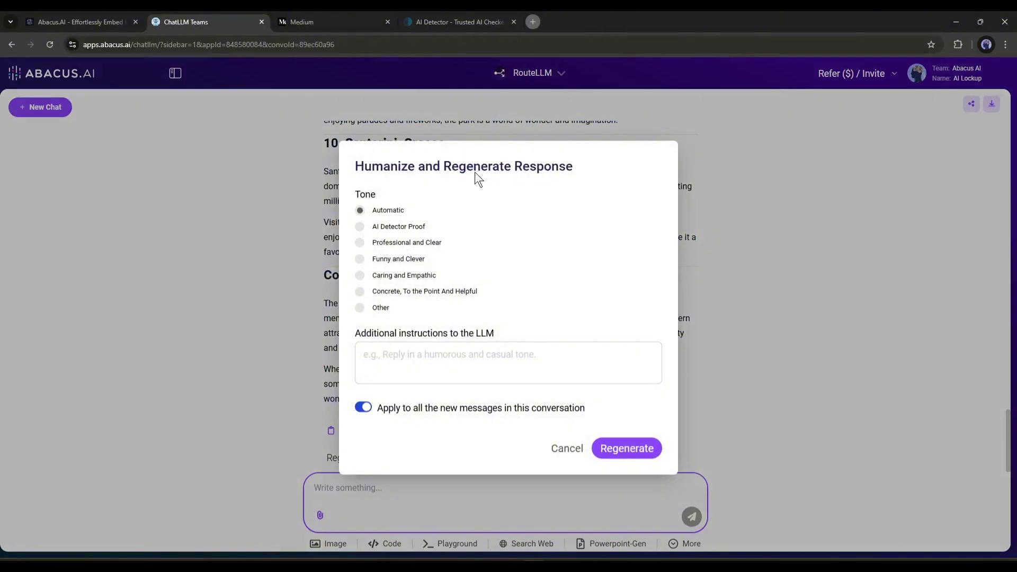
{"action": "left_click", "coordinate": [360, 226]}
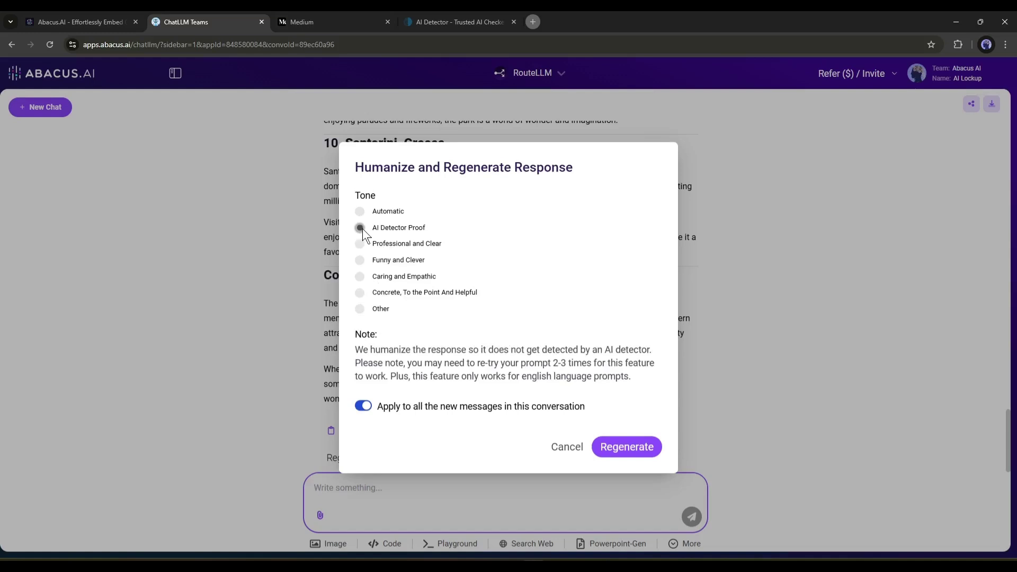
{"action": "left_click", "coordinate": [369, 407]}
{"action": "left_click_drag", "start_coordinate": [377, 407], "coordinate": [447, 406]}
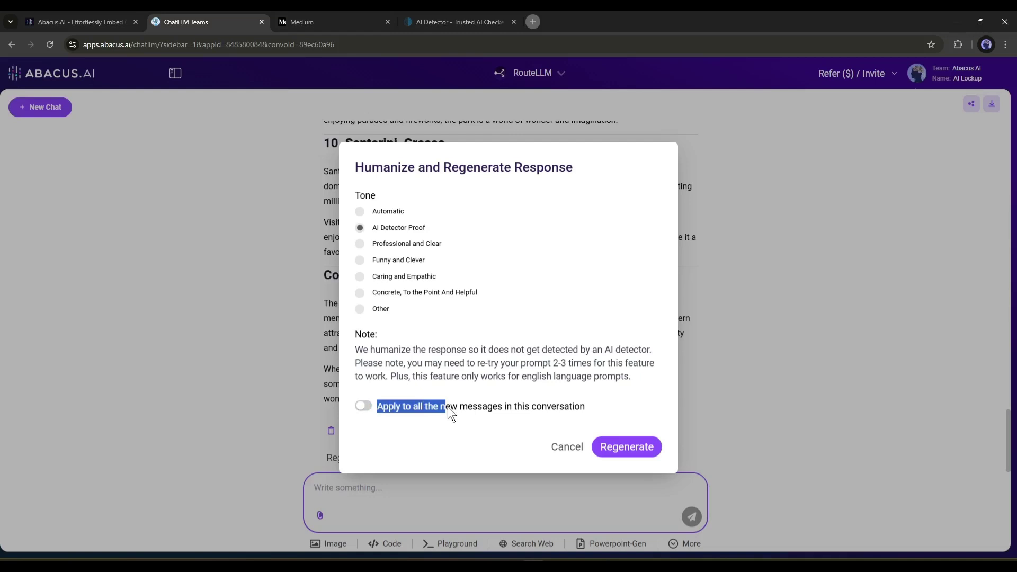
{"action": "left_click", "coordinate": [593, 407]}
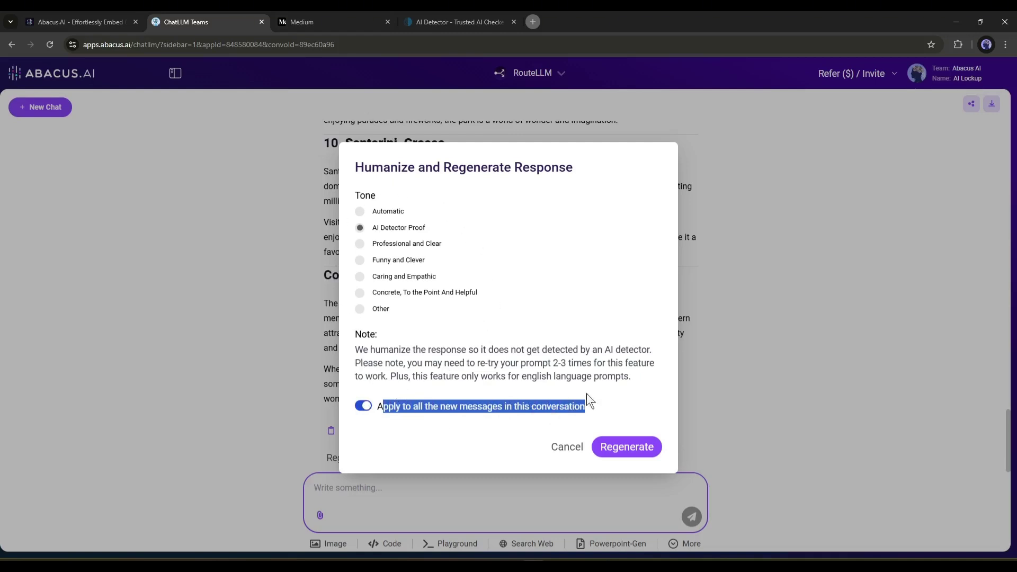
{"action": "left_click", "coordinate": [632, 440]}
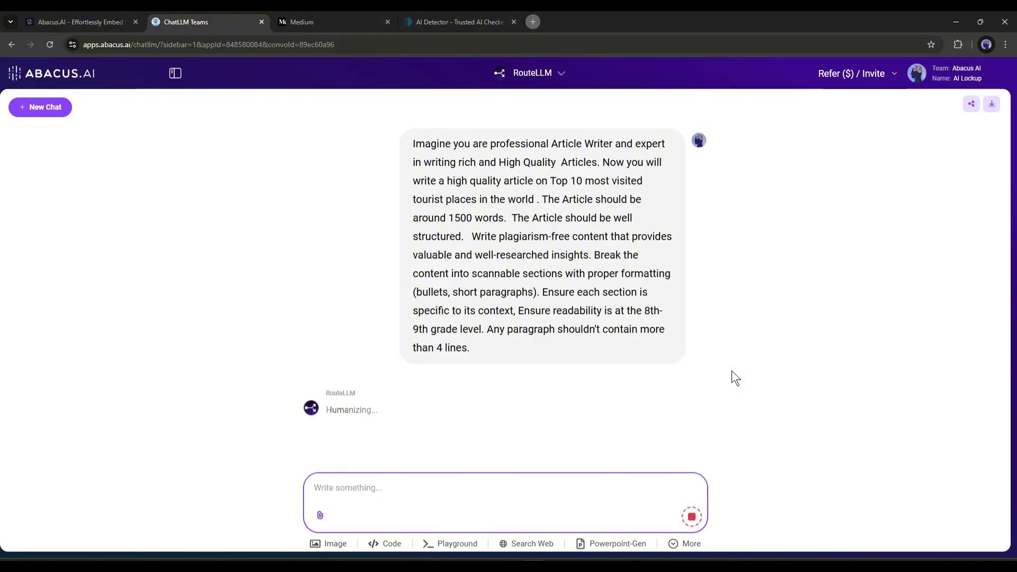
Step: Copy the whole humanized article and select all text in QuillBot's detector box
{"action": "scroll", "coordinate": [732, 378], "scroll_direction": "up", "scroll_amount": 15}
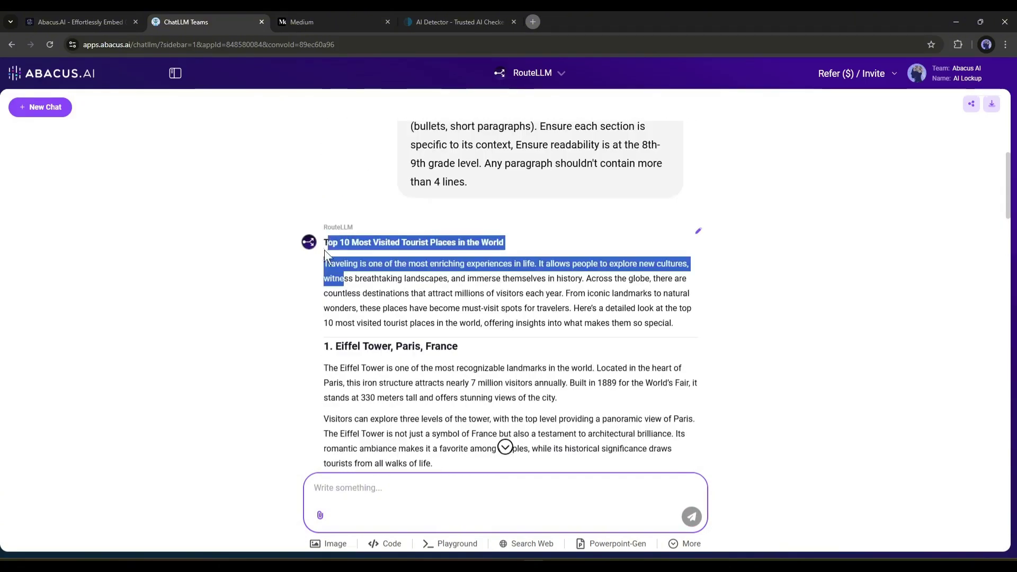
{"action": "scroll", "coordinate": [371, 318], "scroll_direction": "down", "scroll_amount": 5}
{"action": "scroll", "coordinate": [461, 401], "scroll_direction": "down", "scroll_amount": 20}
{"action": "left_click_drag", "start_coordinate": [455, 386], "coordinate": [392, 430]}
{"action": "right_click", "coordinate": [391, 391]}
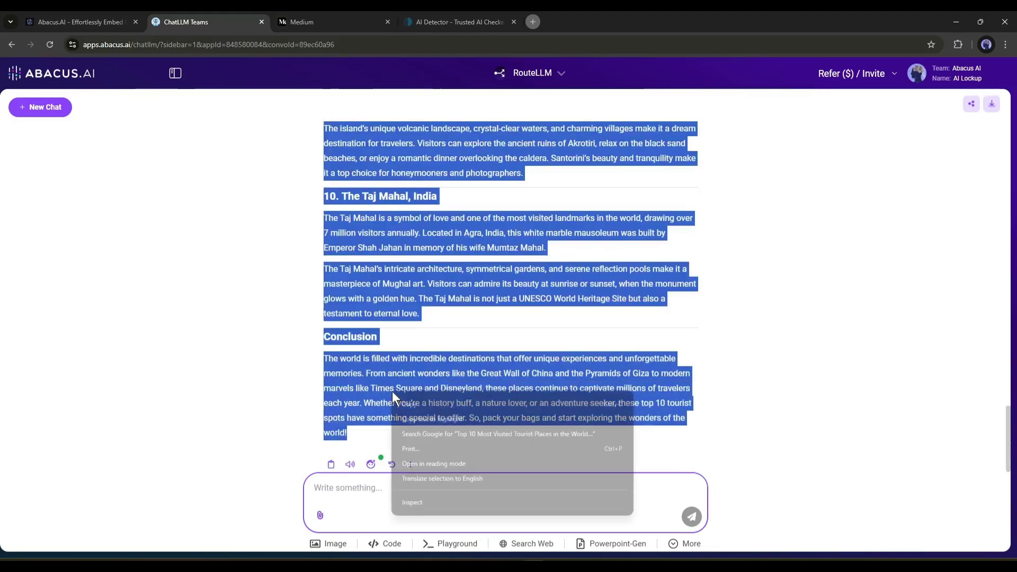
{"action": "left_click", "coordinate": [418, 401]}
{"action": "left_click", "coordinate": [459, 22]}
{"action": "key", "text": "ctrl+a"}
Step: Run the pasted humanized article through QuillBot's detector, scoring 0% AI and 100% human-written
{"action": "key", "text": "BackSpace"}
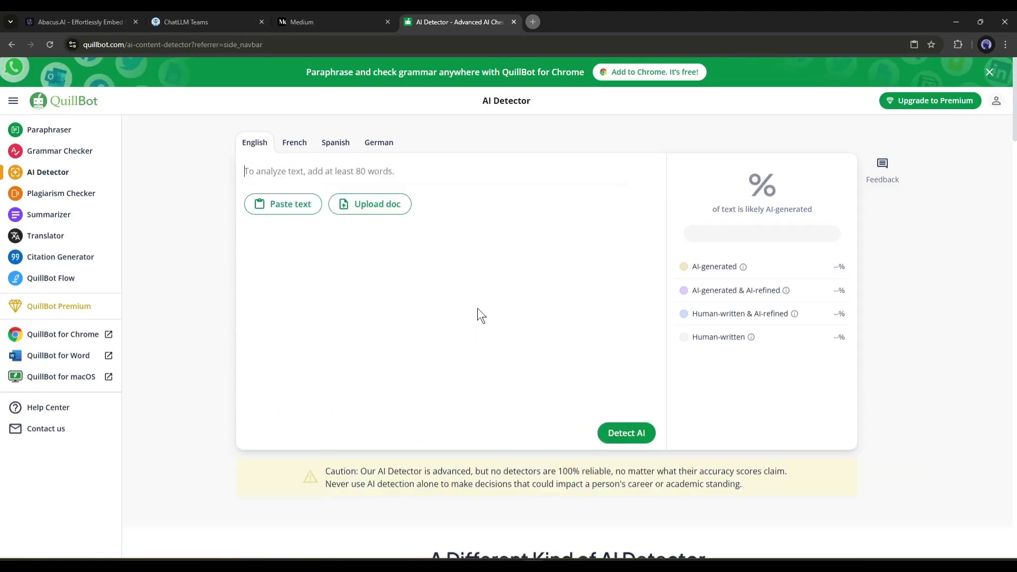
{"action": "key", "text": "ctrl+v"}
{"action": "scroll", "coordinate": [532, 425], "scroll_direction": "down", "scroll_amount": 4}
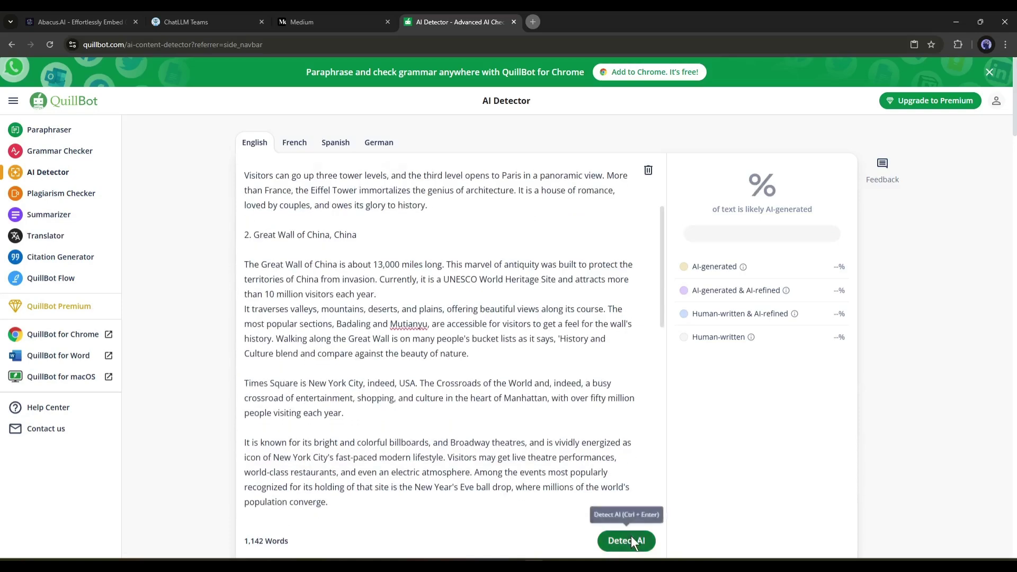
{"action": "left_click", "coordinate": [628, 539]}
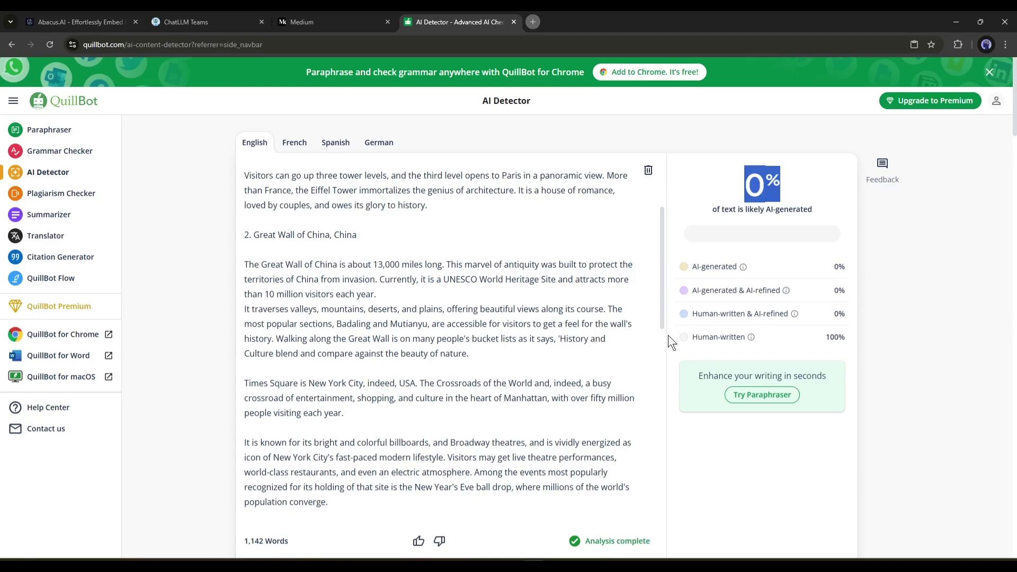
{"action": "left_click_drag", "start_coordinate": [670, 336], "coordinate": [780, 337]}
{"action": "left_click", "coordinate": [814, 335]}
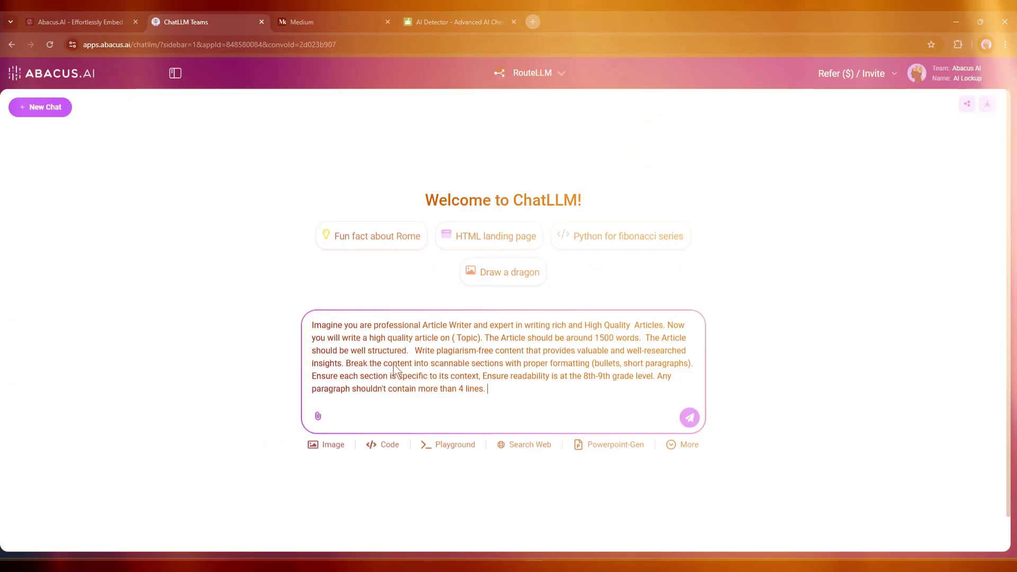
Step: Send the prompt for '10 beautiful places in The Netherlands' and copy the generated article
{"action": "type", "text": "To 10 beautiful places in The Netherlands"}
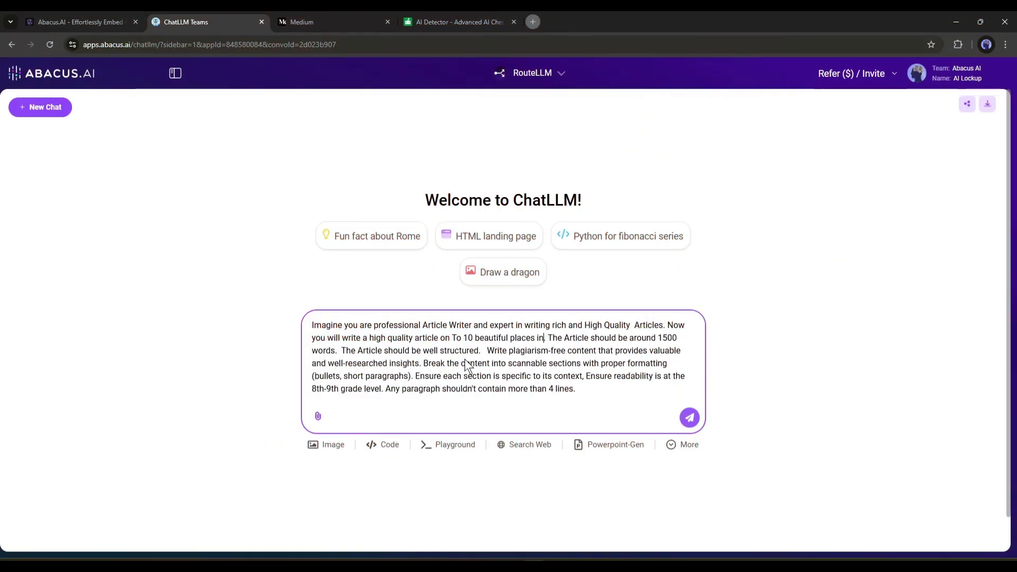
{"action": "key", "text": "Return"}
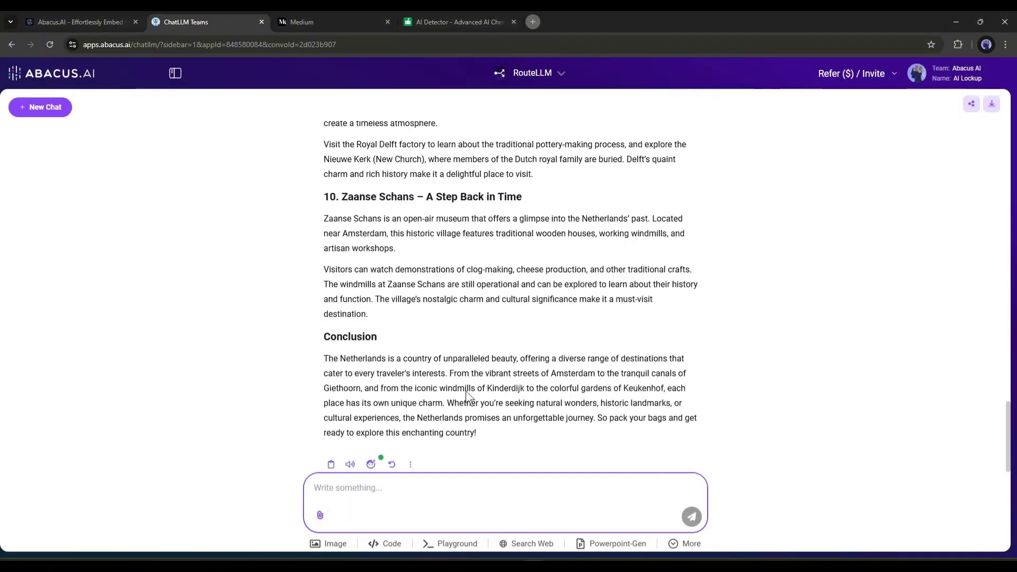
{"action": "scroll", "coordinate": [460, 385], "scroll_direction": "up", "scroll_amount": 2}
{"action": "scroll", "coordinate": [460, 384], "scroll_direction": "down", "scroll_amount": 2}
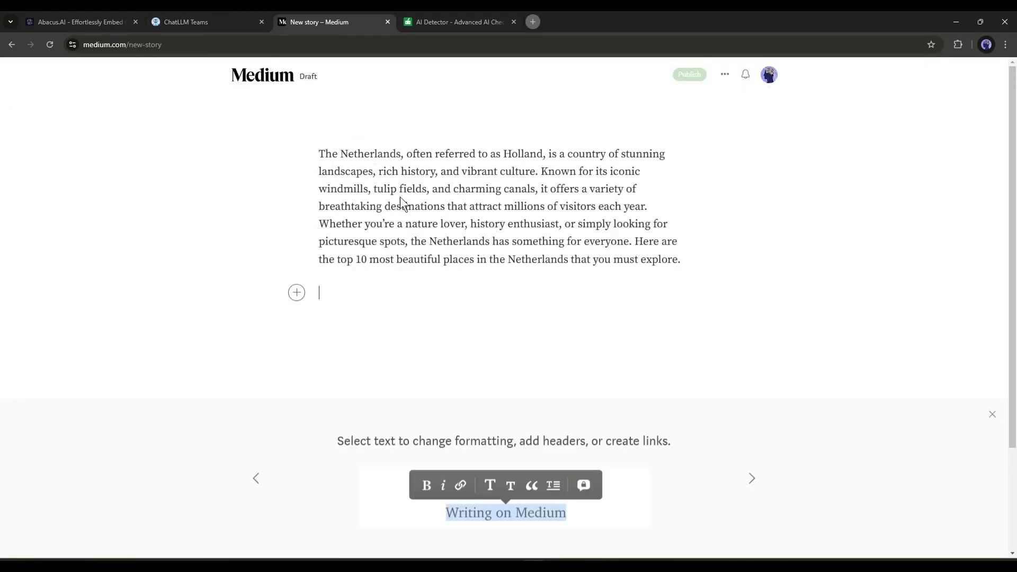
{"action": "left_click", "coordinate": [185, 21]}
{"action": "left_click_drag", "start_coordinate": [325, 175], "coordinate": [497, 447]}
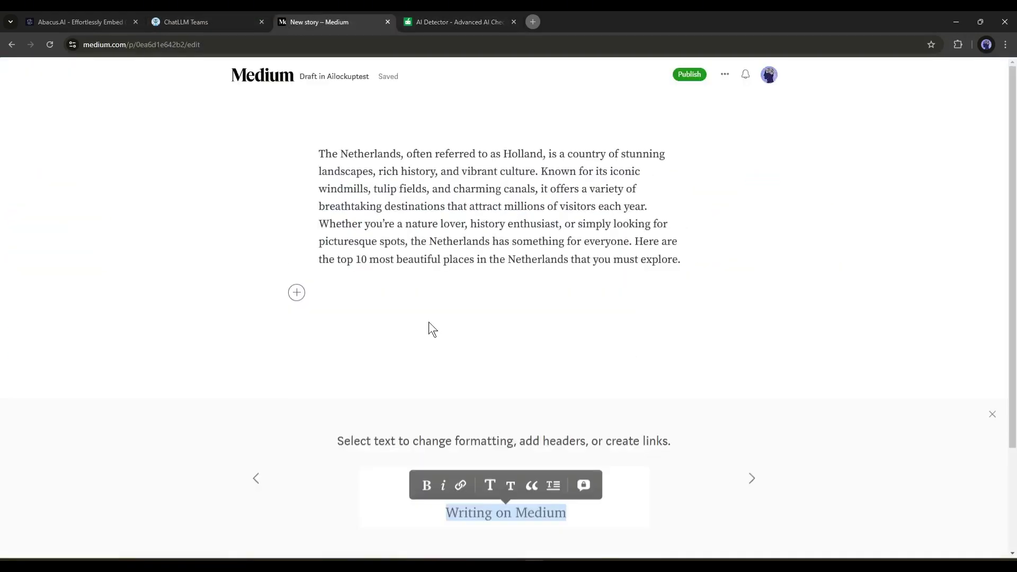
Step: Paste the Netherlands article into the Medium story body
{"action": "key", "text": "ctrl+v"}
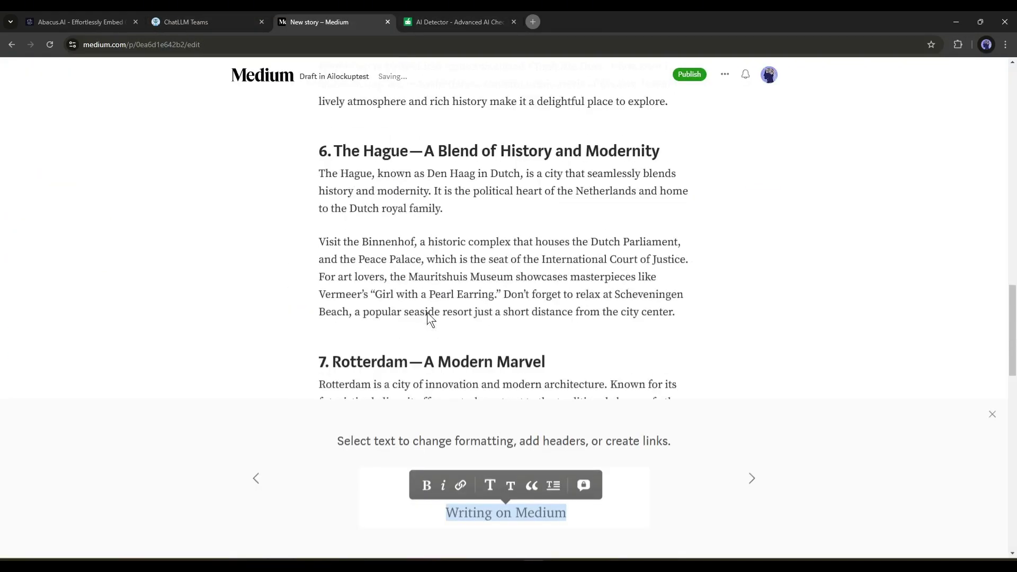
{"action": "scroll", "coordinate": [426, 313], "scroll_direction": "up", "scroll_amount": 10}
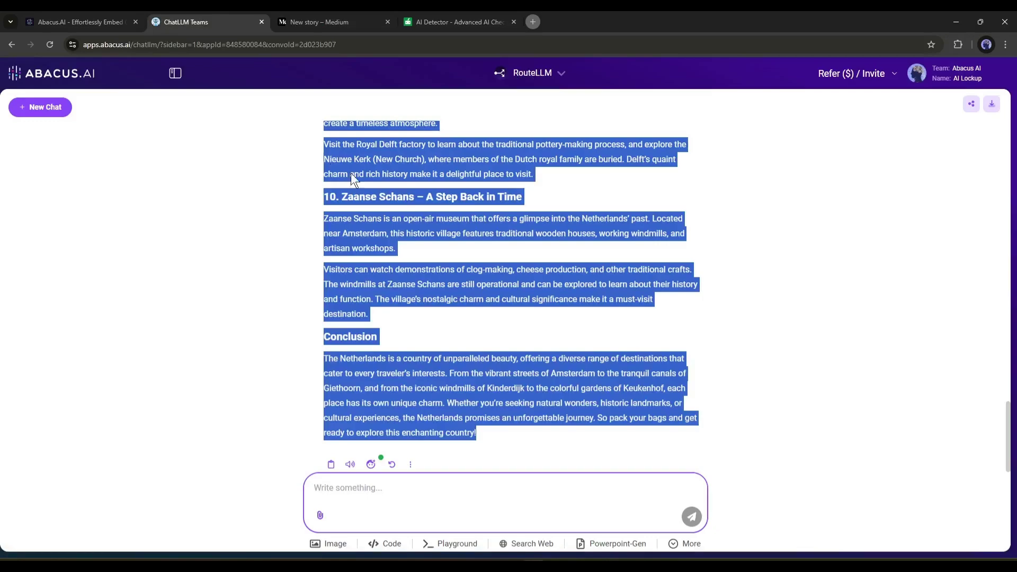
{"action": "scroll", "coordinate": [372, 191], "scroll_direction": "up", "scroll_amount": 10}
Step: Title the story '10 beautiful places in The Netherlands' using the phrase copied from ChatLLM
{"action": "left_click_drag", "start_coordinate": [562, 180], "coordinate": [490, 201]}
{"action": "key", "text": "ctrl+c"}
{"action": "left_click", "coordinate": [318, 21]}
{"action": "left_click", "coordinate": [352, 137]}
{"action": "key", "text": "ctrl+v"}
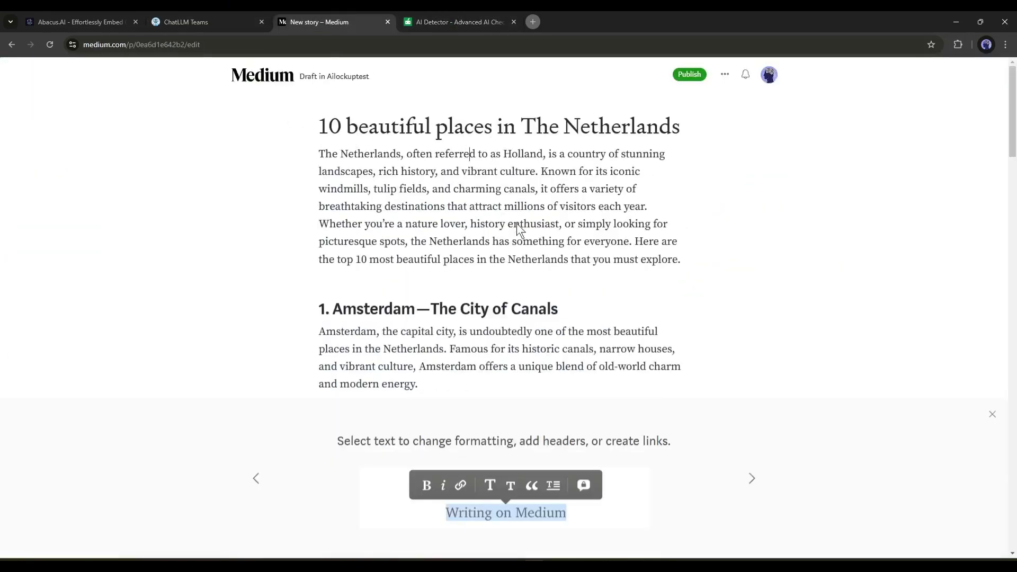
{"action": "scroll", "coordinate": [439, 266], "scroll_direction": "down", "scroll_amount": 10}
{"action": "scroll", "coordinate": [439, 266], "scroll_direction": "down", "scroll_amount": 2}
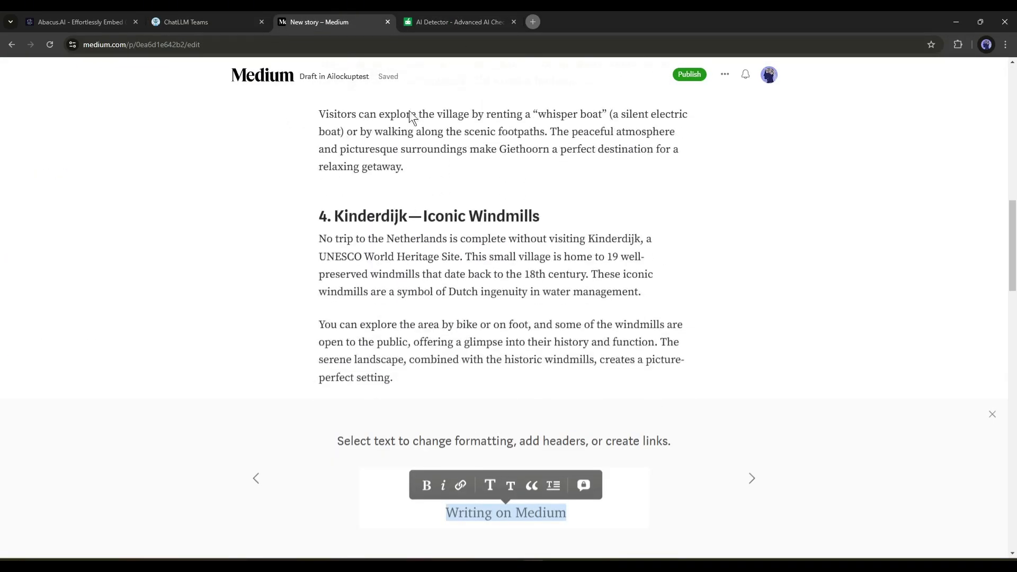
{"action": "left_click", "coordinate": [213, 16]}
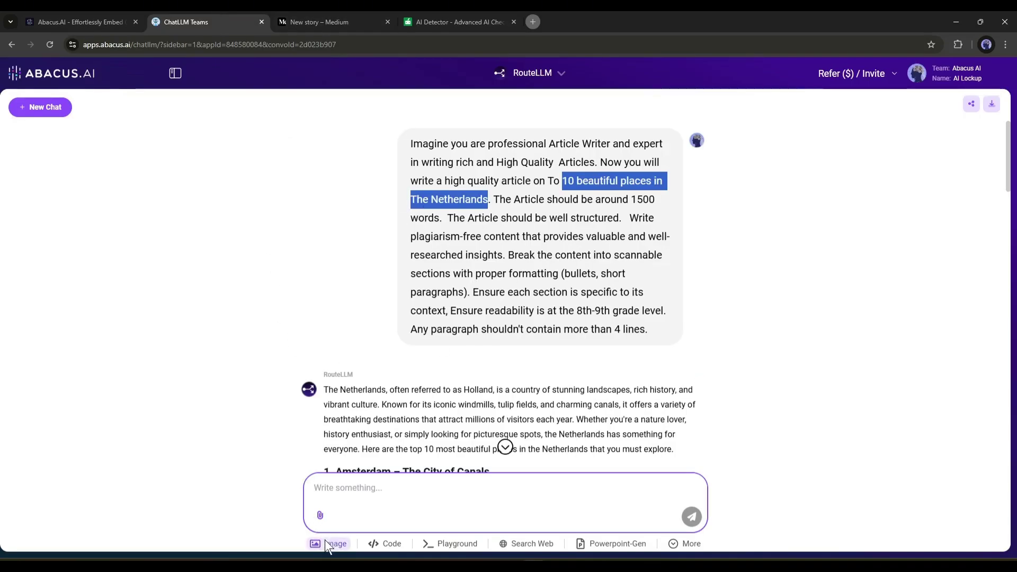
Step: Set up a FLUX 1.1 [pro] Ultra image with prompt 'The Beautiful Netherlands' and strength 0.32
{"action": "left_click", "coordinate": [325, 543]}
{"action": "left_click", "coordinate": [423, 210]}
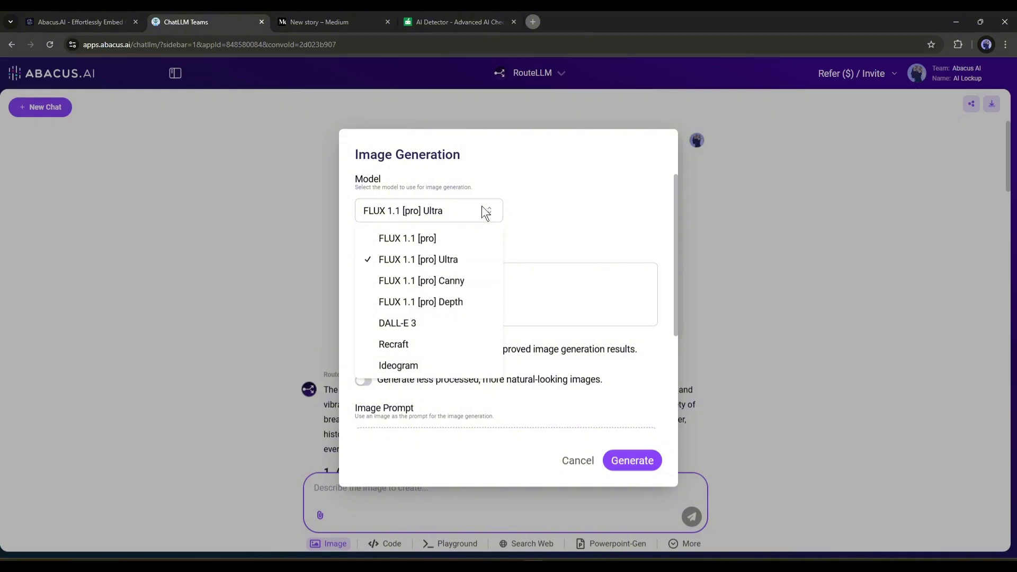
{"action": "left_click", "coordinate": [440, 261]}
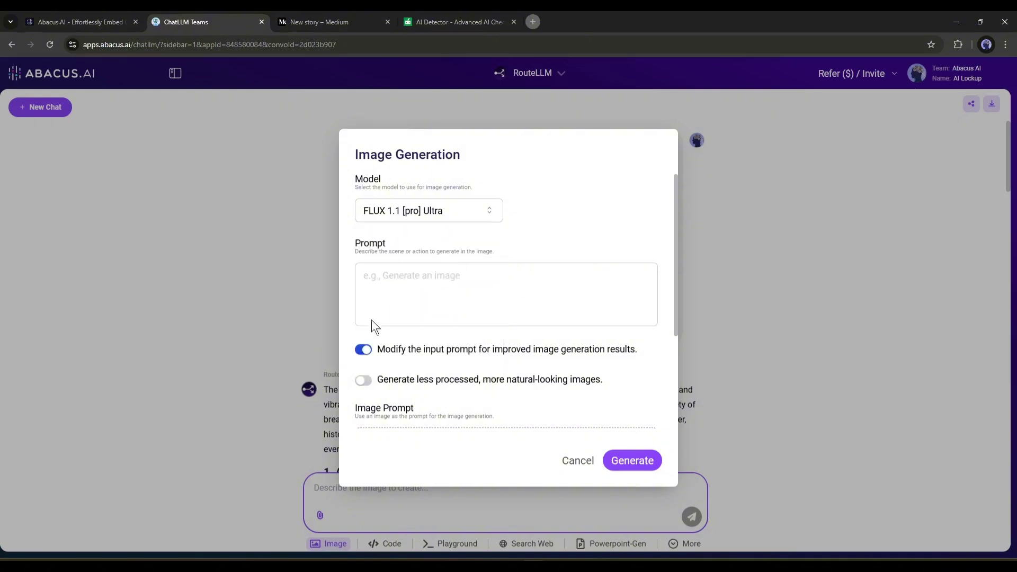
{"action": "left_click", "coordinate": [436, 311]}
{"action": "type", "text": "The Beautiful netherlans"}
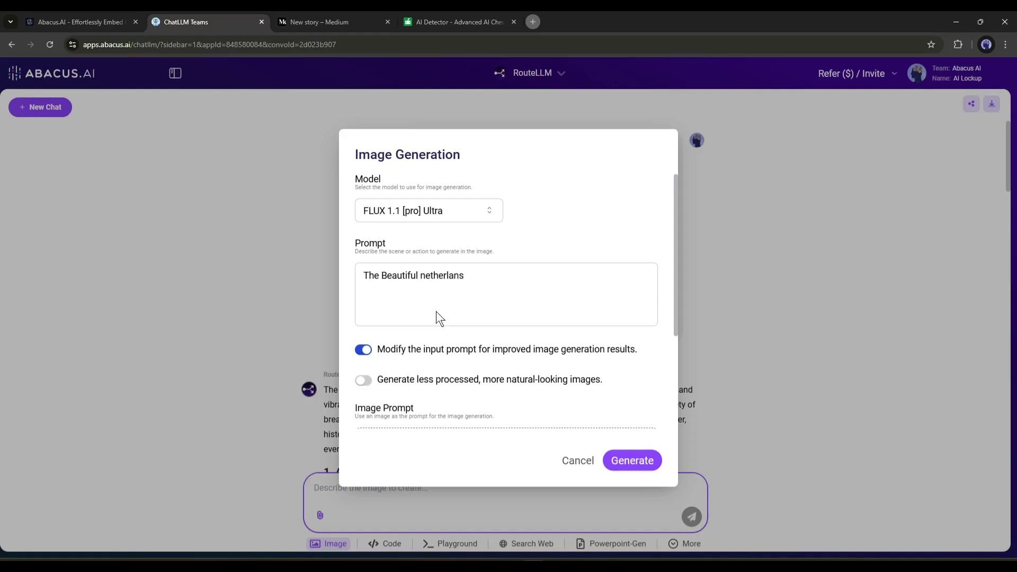
{"action": "key", "text": "BackSpace"}
{"action": "type", "text": "ds"}
{"action": "scroll", "coordinate": [392, 318], "scroll_direction": "down", "scroll_amount": 3}
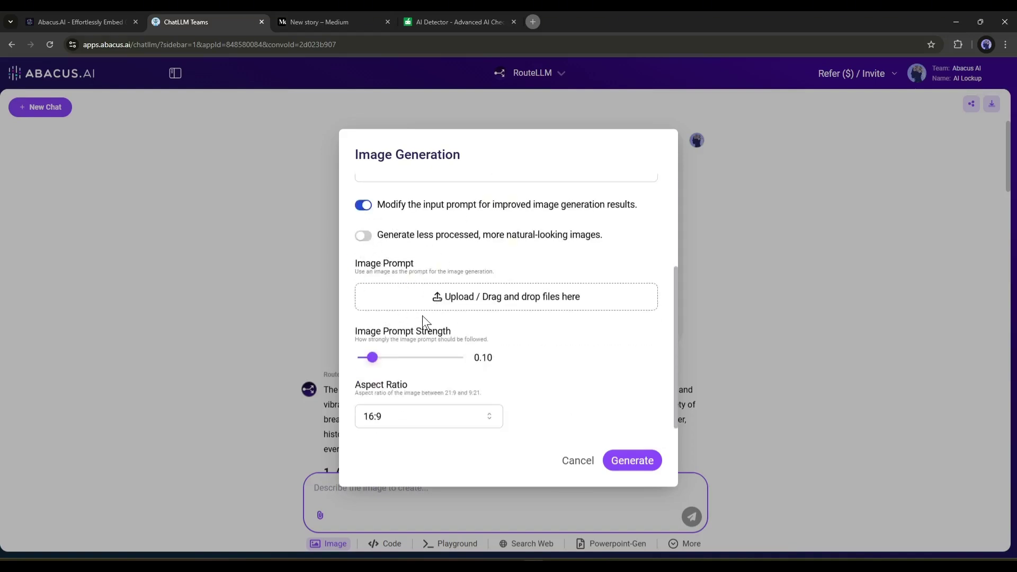
{"action": "left_click_drag", "start_coordinate": [376, 353], "coordinate": [391, 364]}
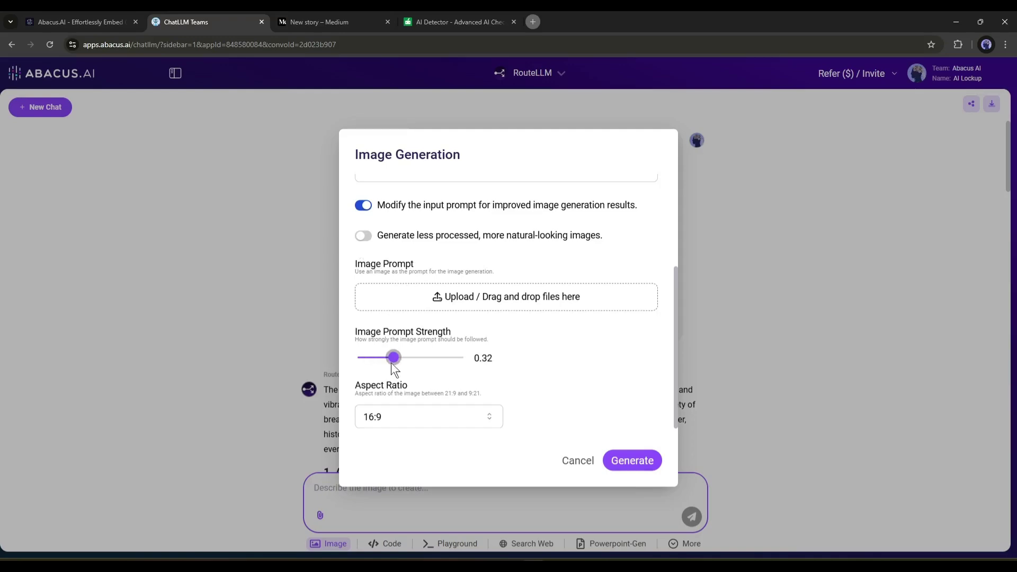
Step: Generate the windmill-and-tulips image and download it
{"action": "left_click", "coordinate": [446, 419]}
{"action": "left_click", "coordinate": [631, 464]}
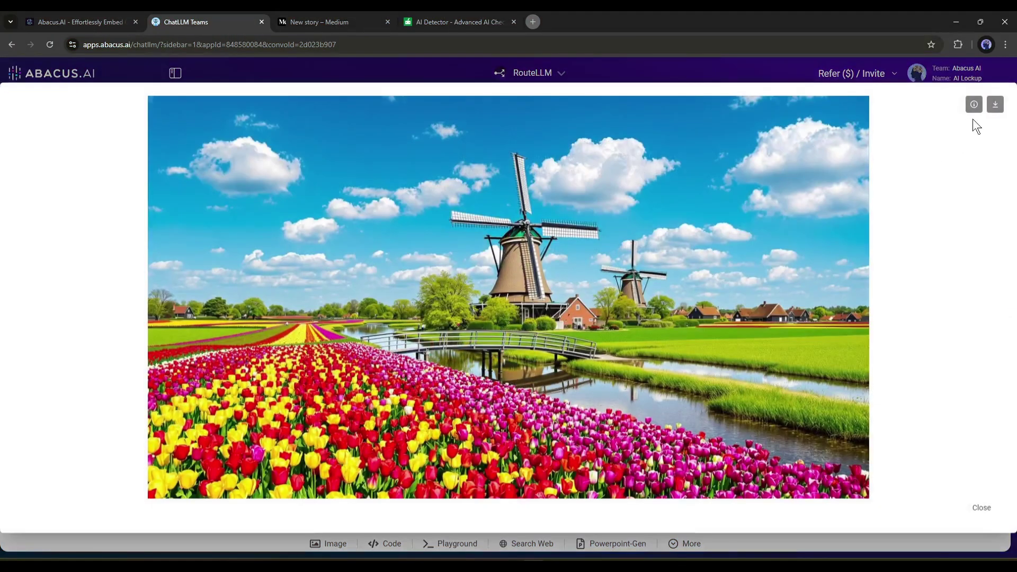
{"action": "left_click", "coordinate": [994, 104]}
{"action": "left_click", "coordinate": [823, 85]}
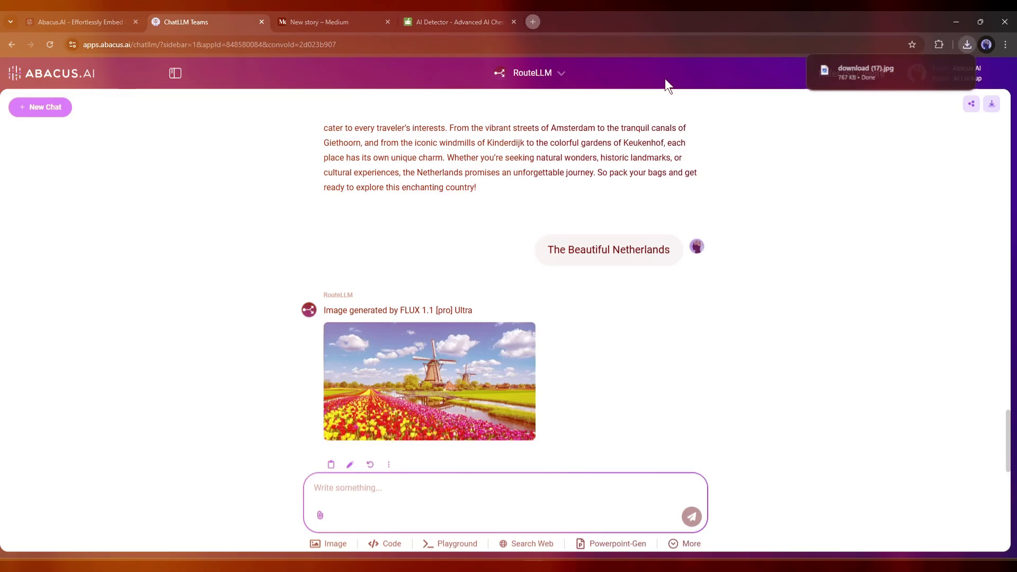
Step: Insert the downloaded windmill-and-tulips image into the Medium story
{"action": "left_click", "coordinate": [319, 22]}
{"action": "left_click", "coordinate": [326, 182]}
{"action": "left_click", "coordinate": [57, 371]}
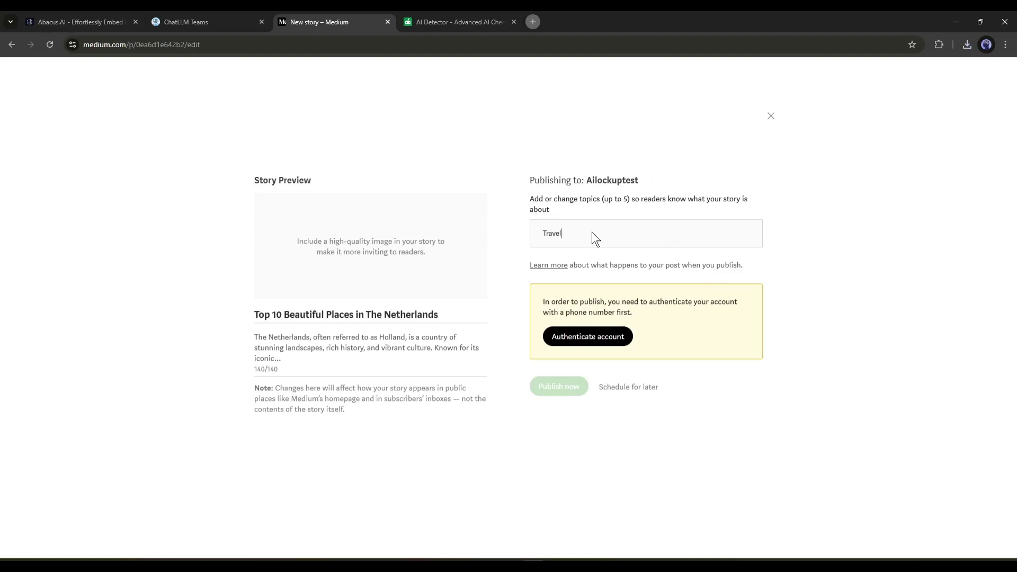
Step: Add Travel as the story's topic, then return to the draft editor
{"action": "left_click", "coordinate": [546, 253]}
{"action": "key", "text": "Escape"}
{"action": "scroll", "coordinate": [544, 359], "scroll_direction": "down", "scroll_amount": 20}
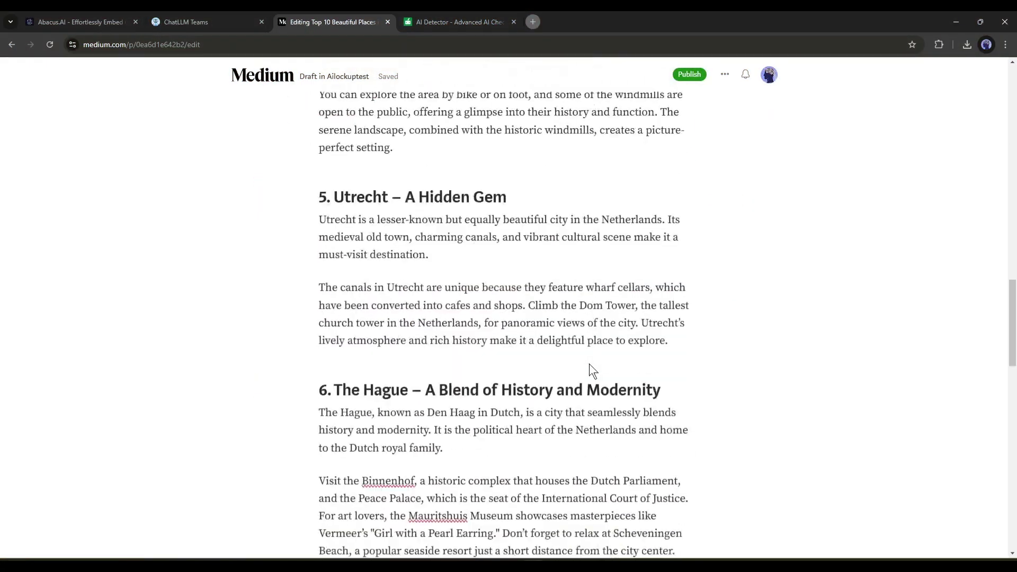
{"action": "scroll", "coordinate": [731, 368], "scroll_direction": "down", "scroll_amount": 3}
{"action": "scroll", "coordinate": [862, 341], "scroll_direction": "up", "scroll_amount": 20}
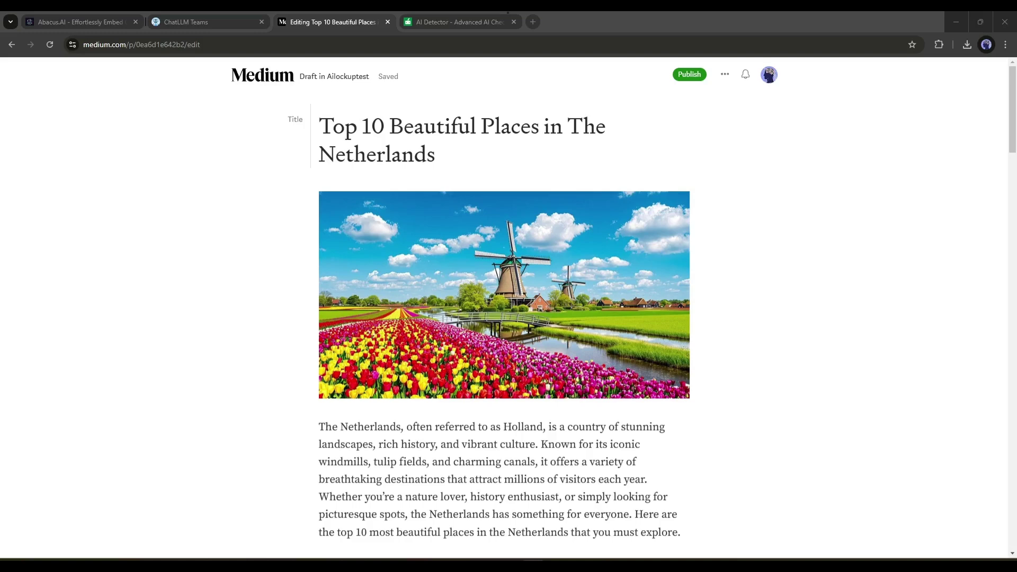
Step: Browse the Abacus.AI homepage, open ChatLLM sign-in from its banner, then return to the chat
{"action": "left_click", "coordinate": [207, 22]}
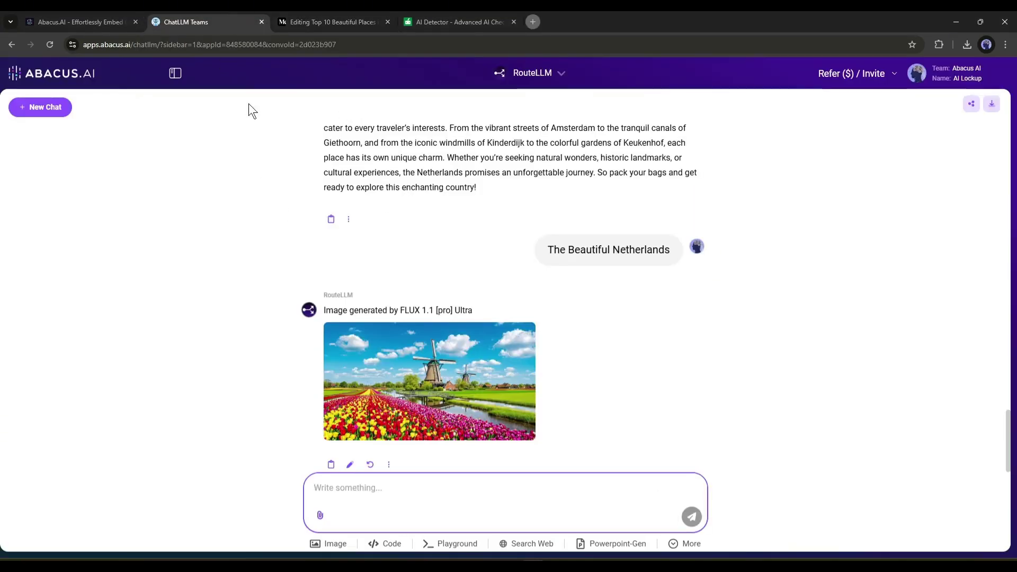
{"action": "left_click", "coordinate": [101, 16]}
{"action": "scroll", "coordinate": [408, 279], "scroll_direction": "down", "scroll_amount": 15}
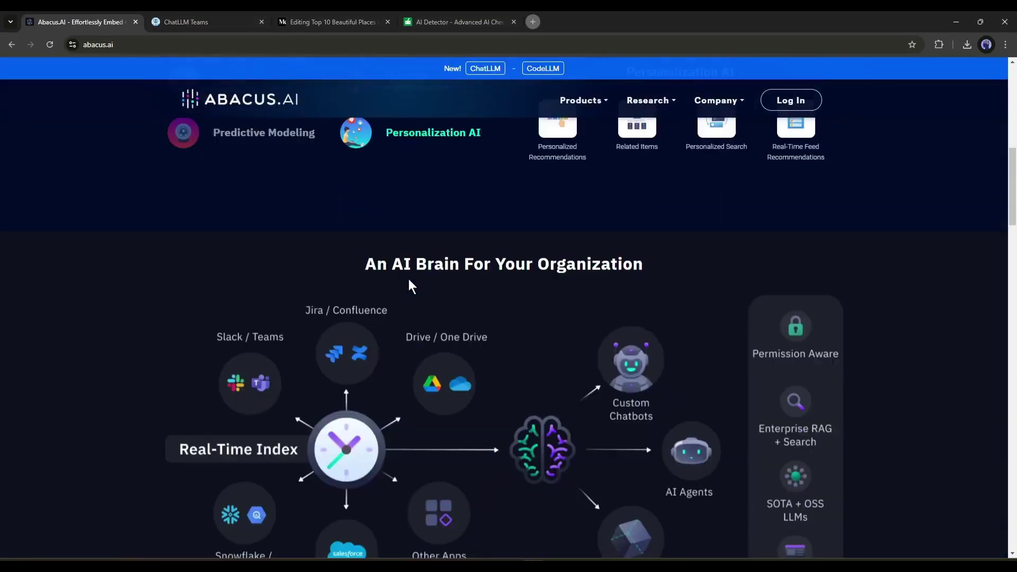
{"action": "scroll", "coordinate": [409, 280], "scroll_direction": "down", "scroll_amount": 6}
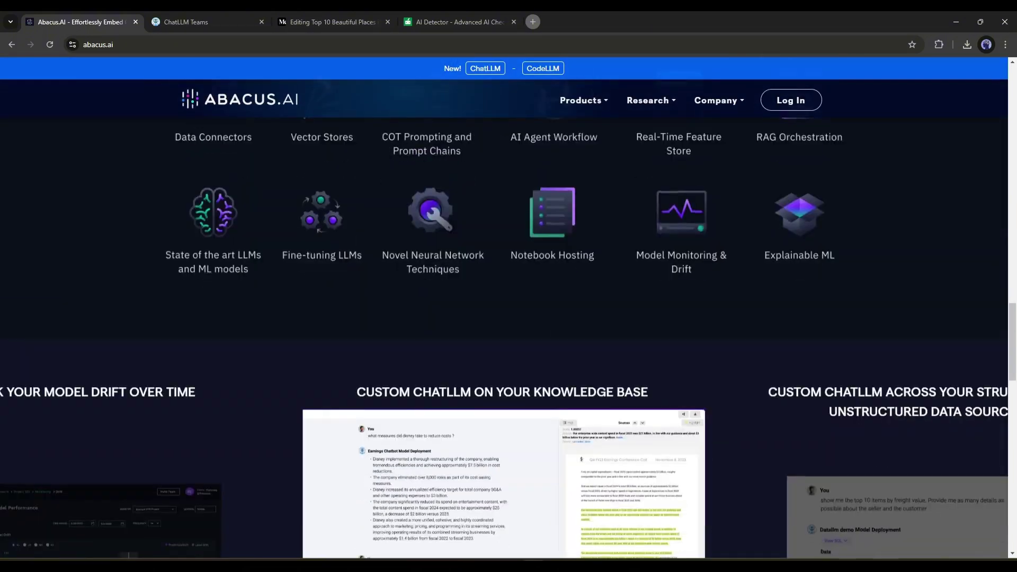
{"action": "scroll", "coordinate": [481, 65], "scroll_direction": "down", "scroll_amount": 4}
{"action": "left_click", "coordinate": [481, 64]}
{"action": "left_click", "coordinate": [278, 22]}
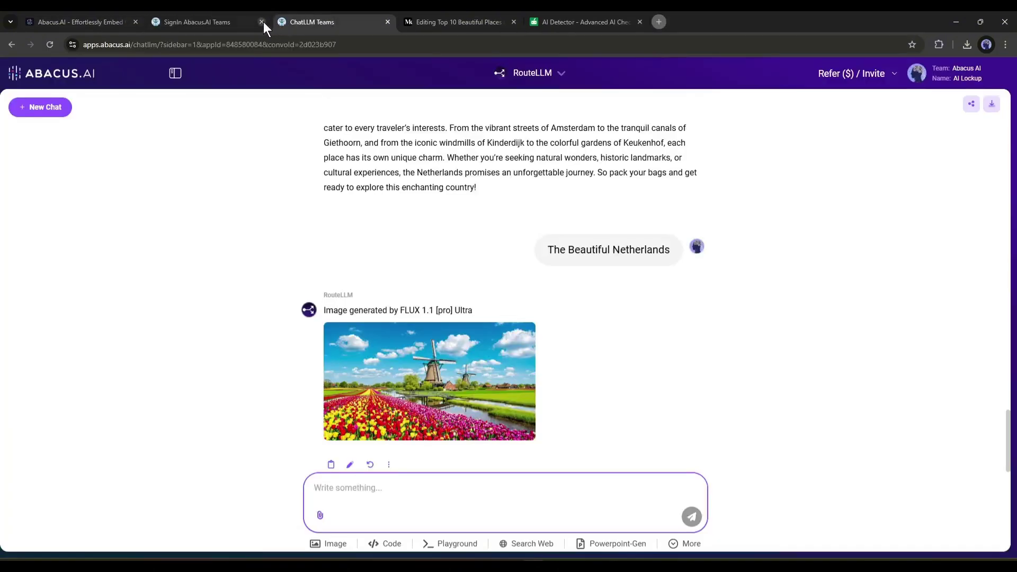